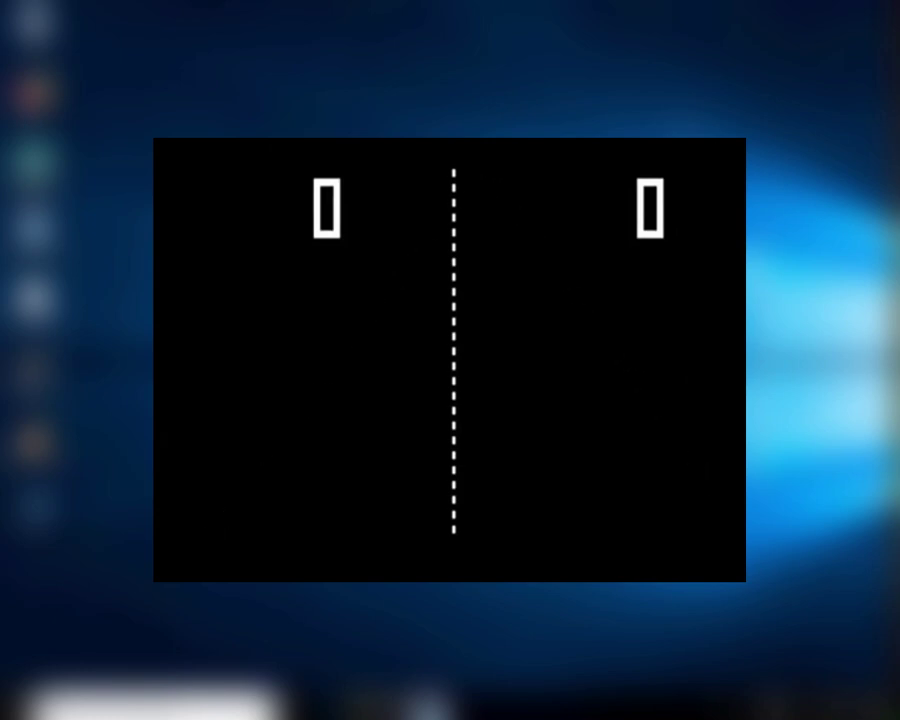
key("Up")
key("Down")
key("Up")
key("Down")
key("s")
key("Up")
key("w")
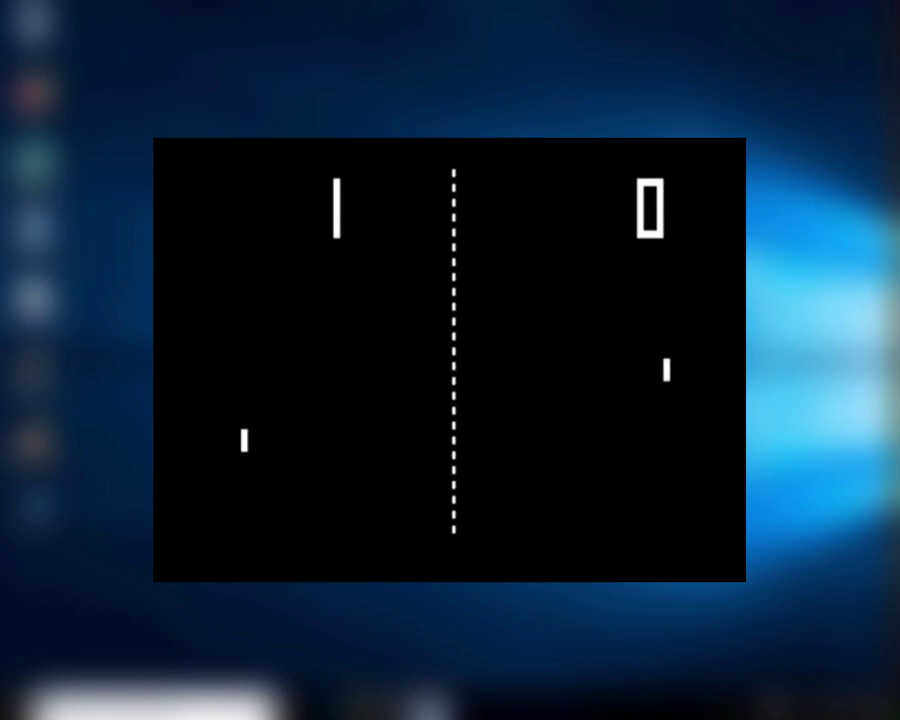
key("Down")
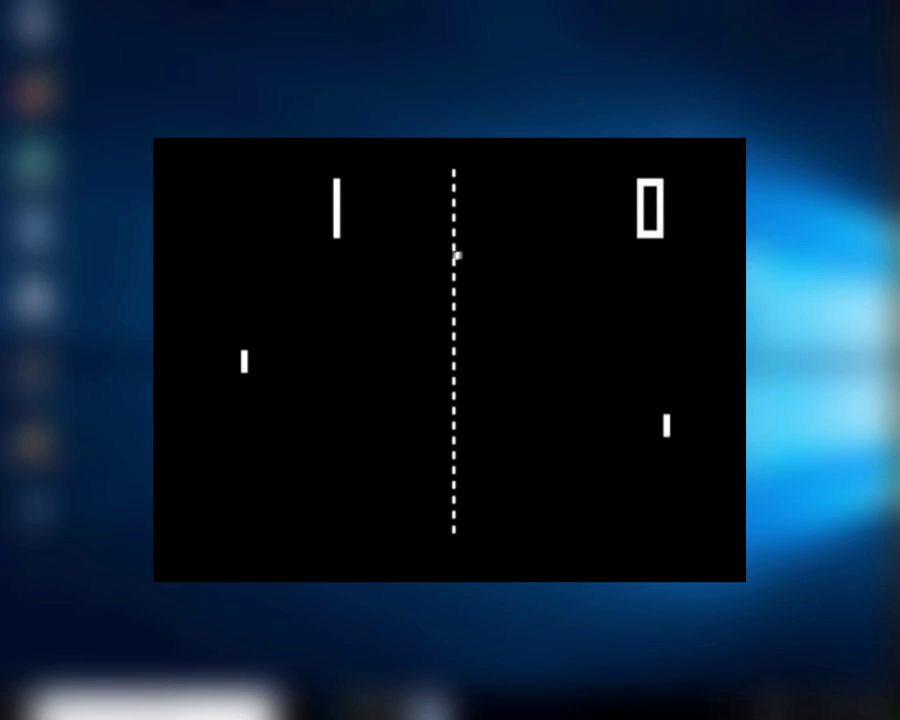
key("w")
key("Up")
key("w")
key("s")
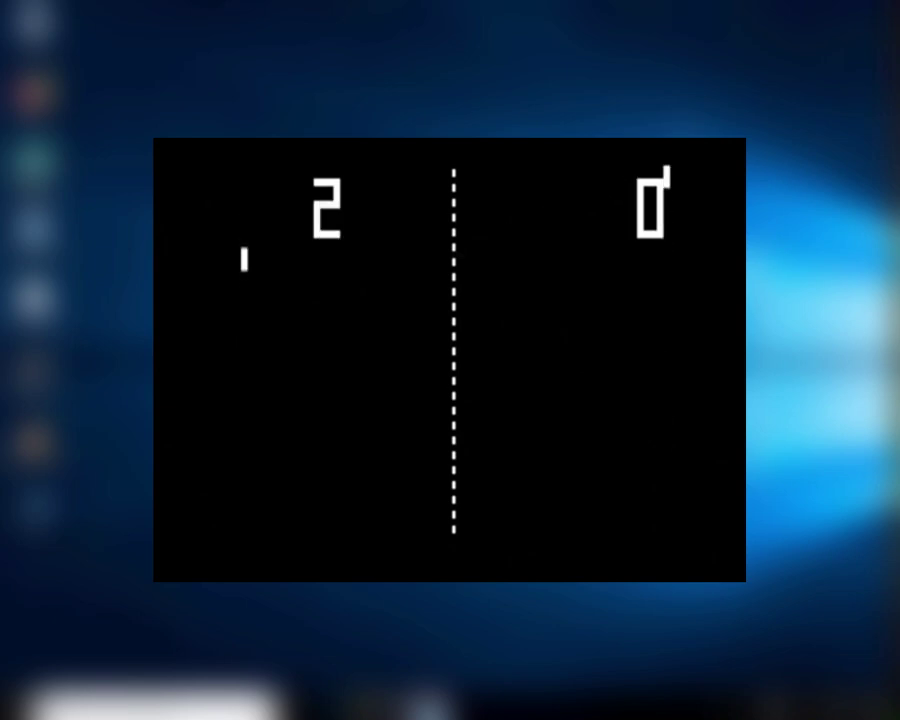
key("Down")
key("Down")
key("s")
key("Up")
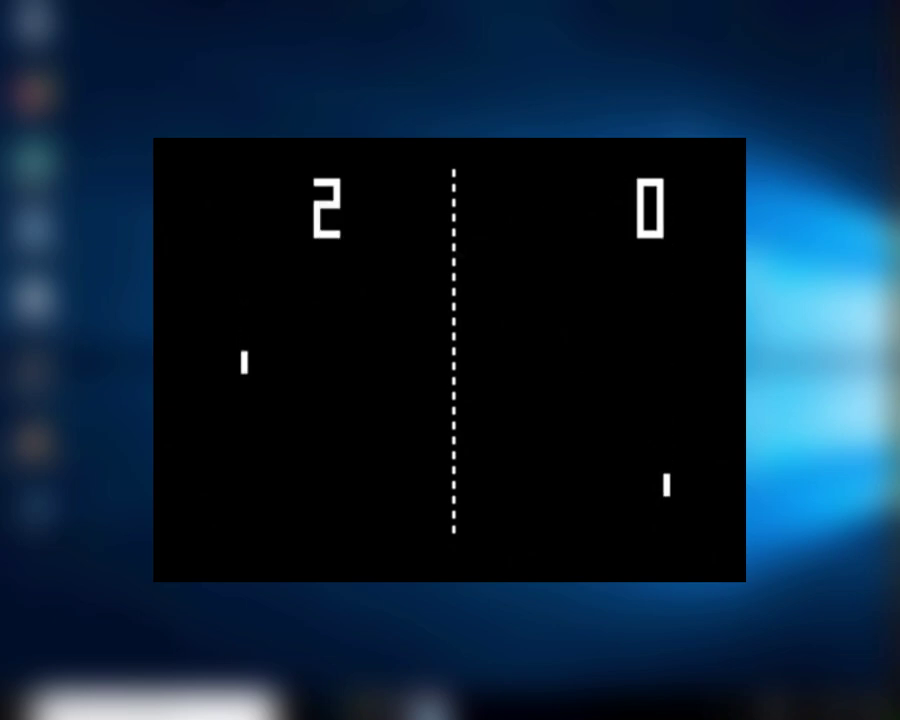
key("s")
key("s")
key("w")
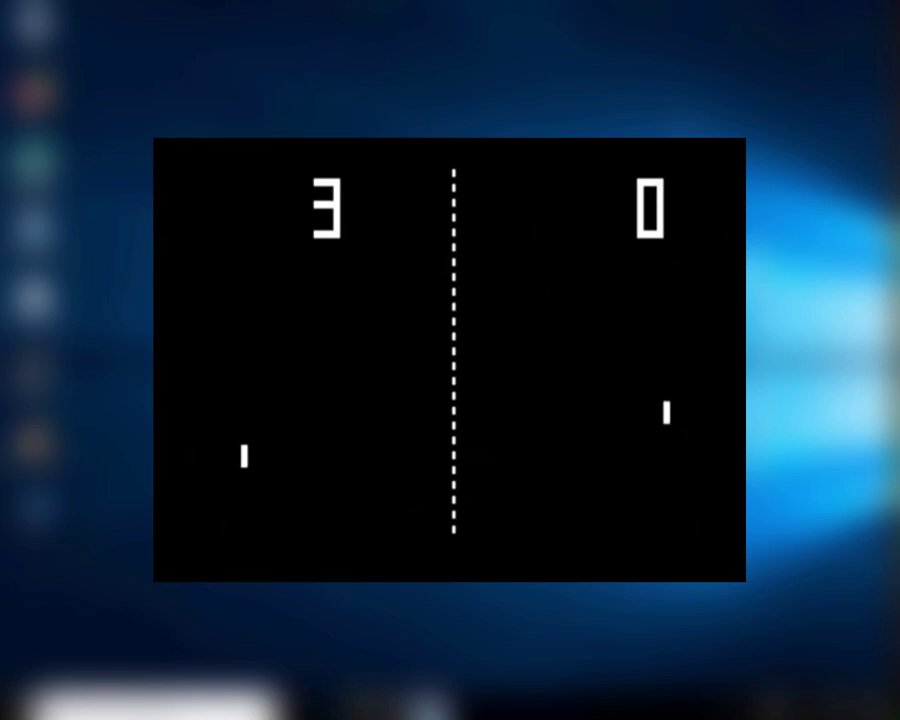
key("Down")
key("Down")
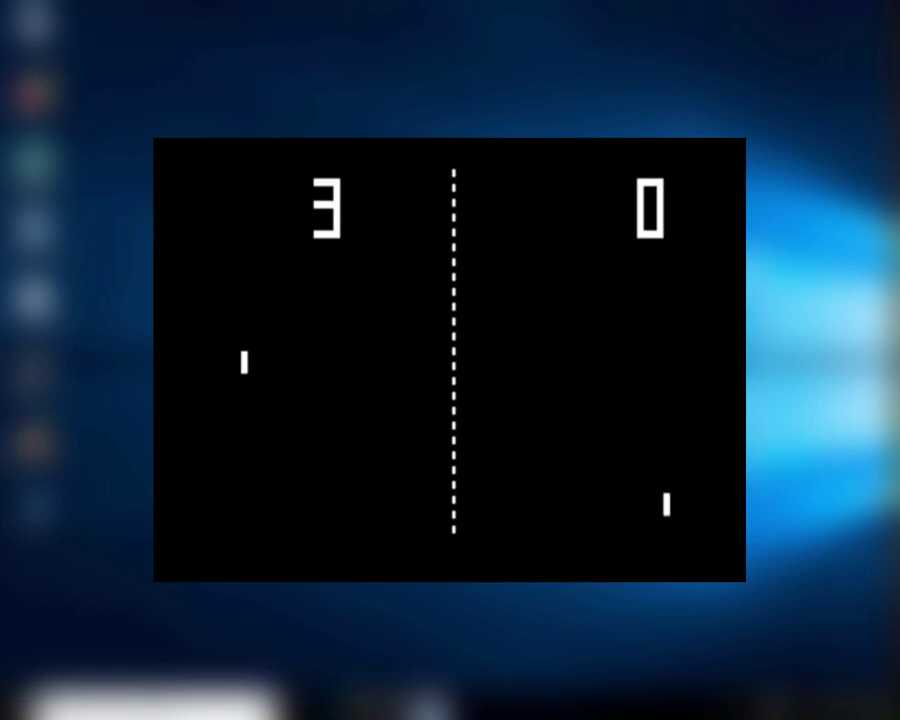
key("w")
key("Up")
key("Up")
key("w")
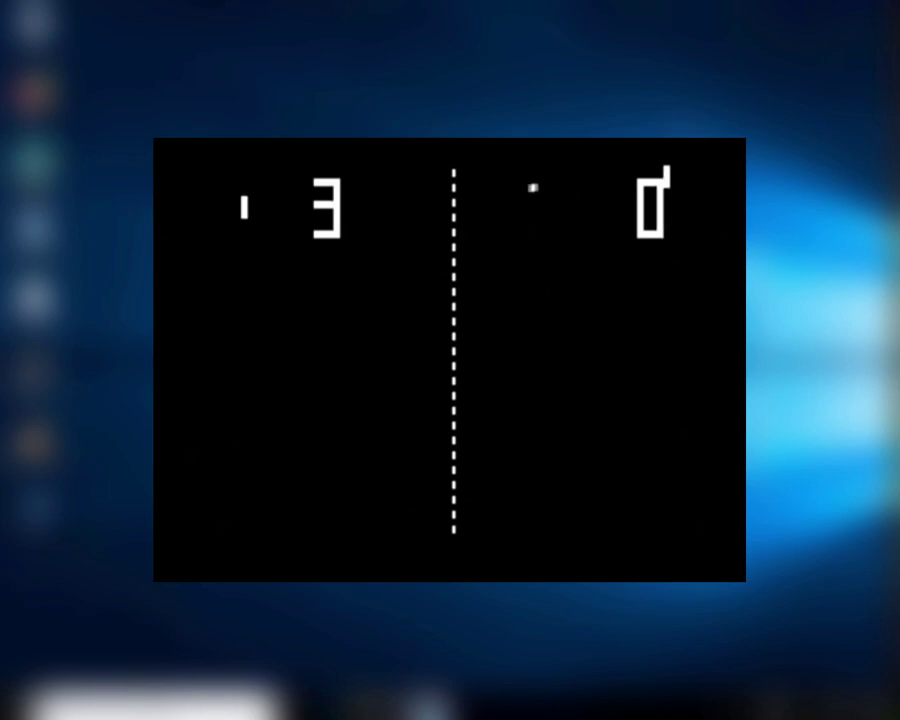
key("Down")
key("Down")
key("s")
key("Up")
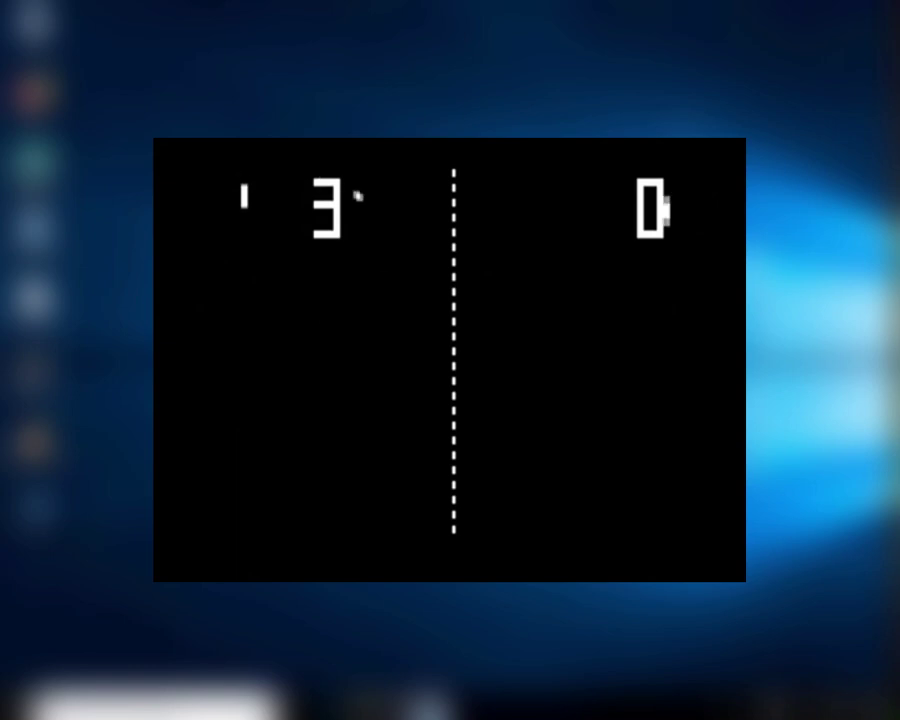
key("Down")
key("s")
key("Up")
key("w")
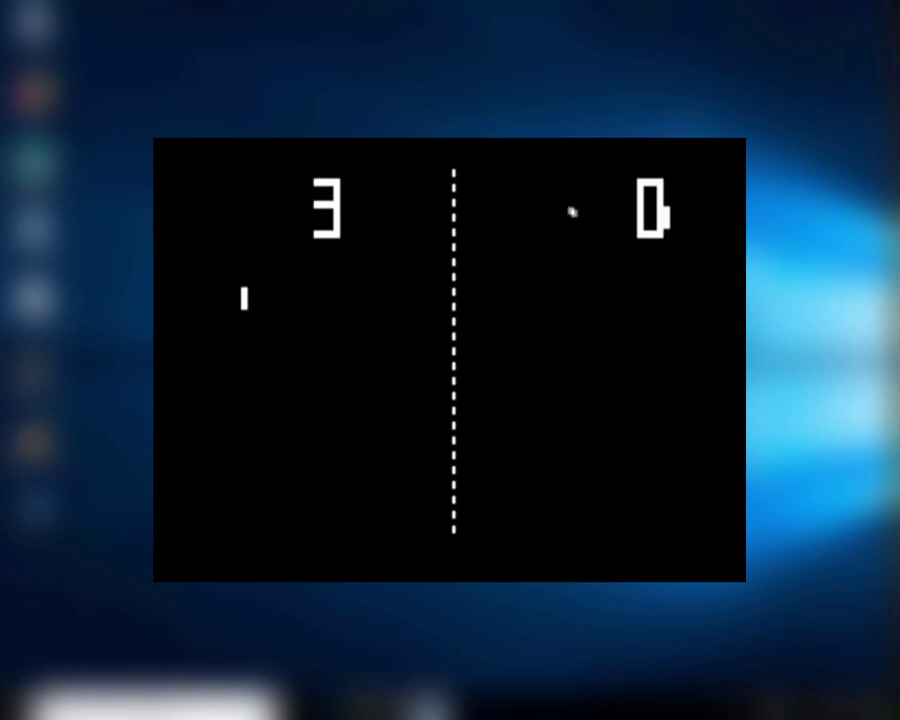
key("s")
key("s")
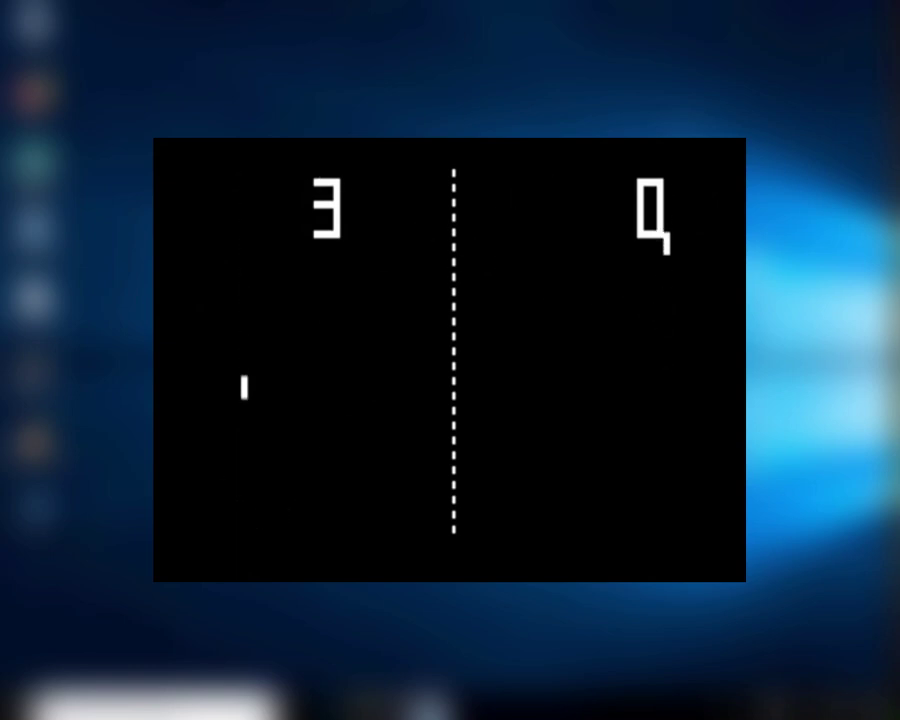
key("w")
key("Down")
key("Escape")
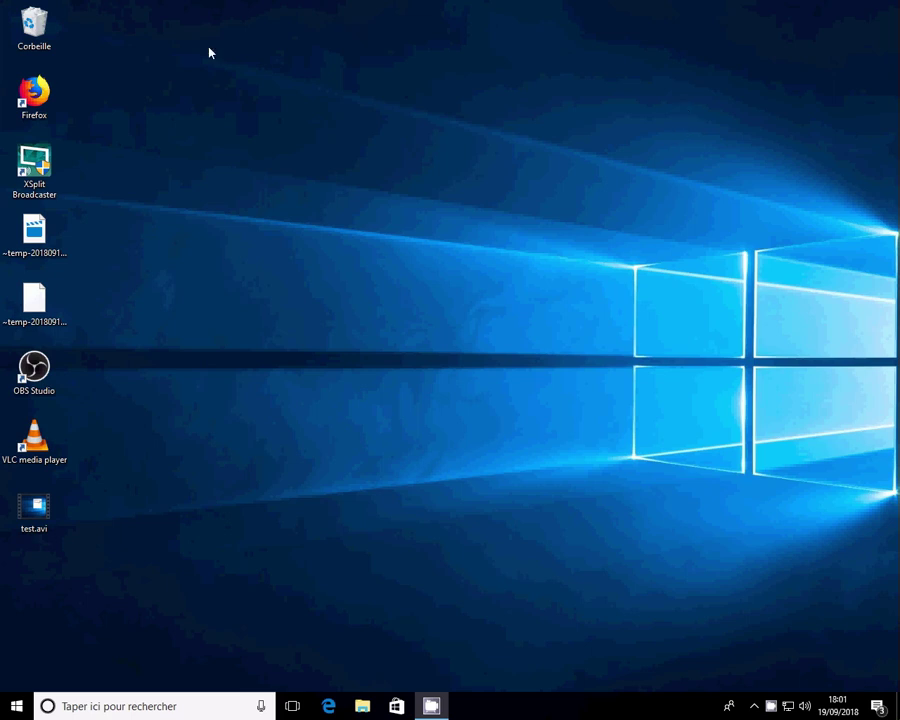
Switch to Firefox, search the web for "processing" and open the official processing.org site from the results
left_click(38, 95)
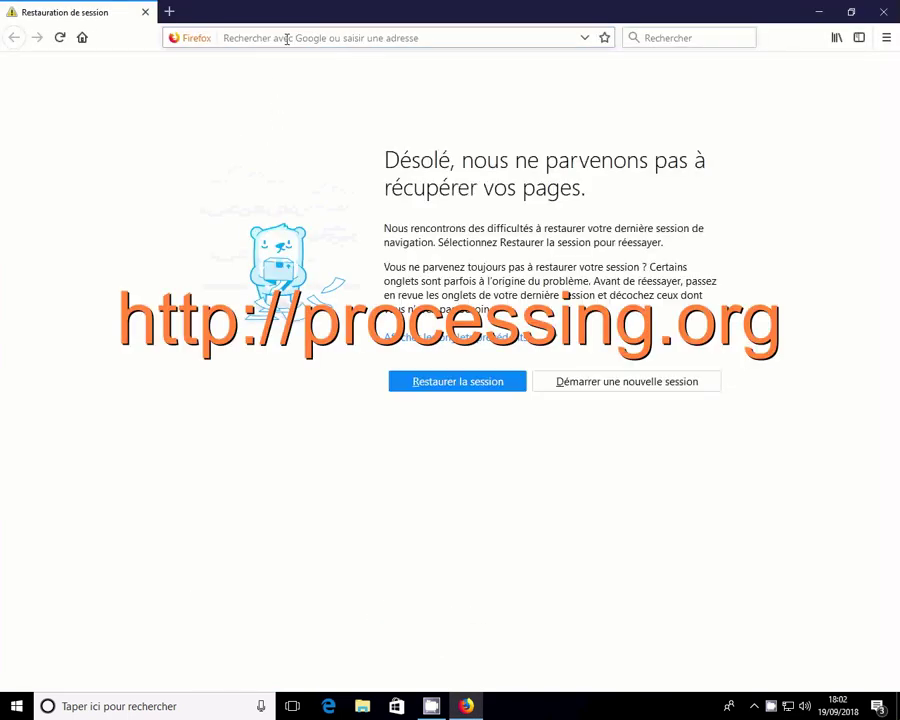
left_click(287, 38)
type("proce")
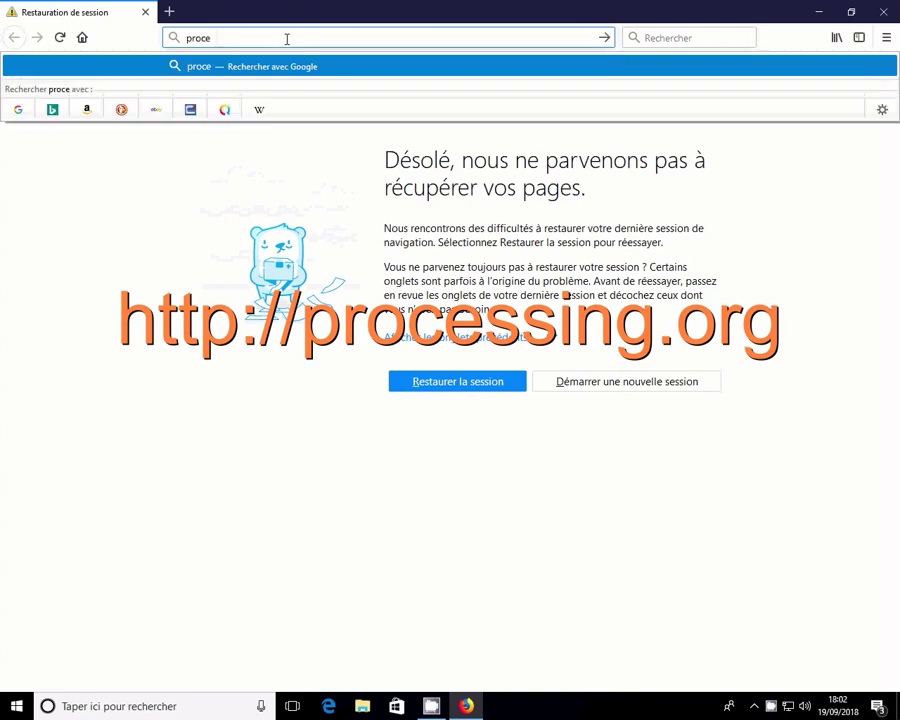
type("ssing")
key("Return")
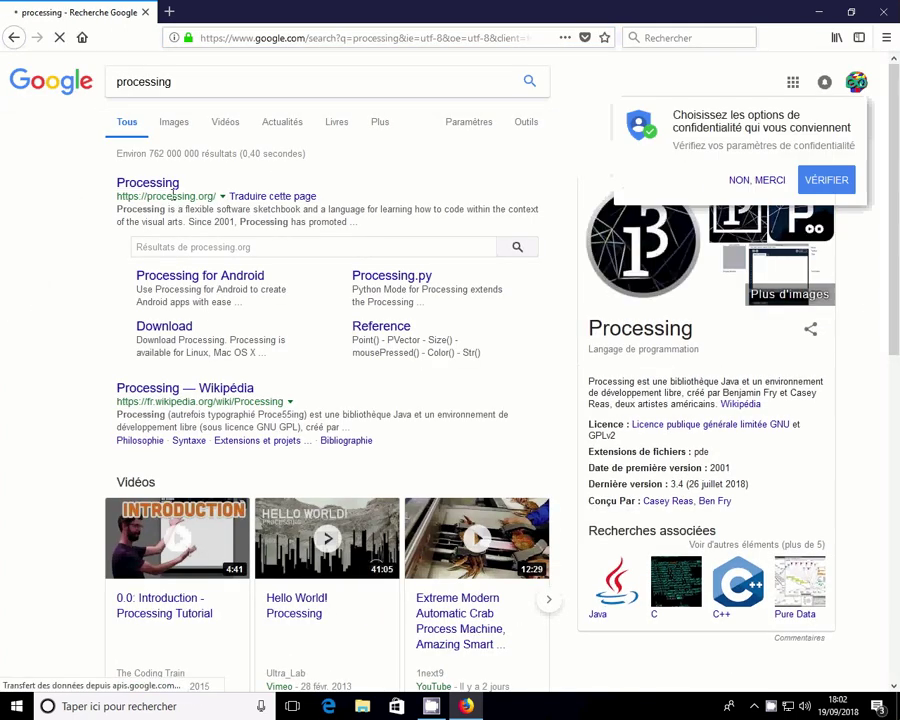
left_click(152, 188)
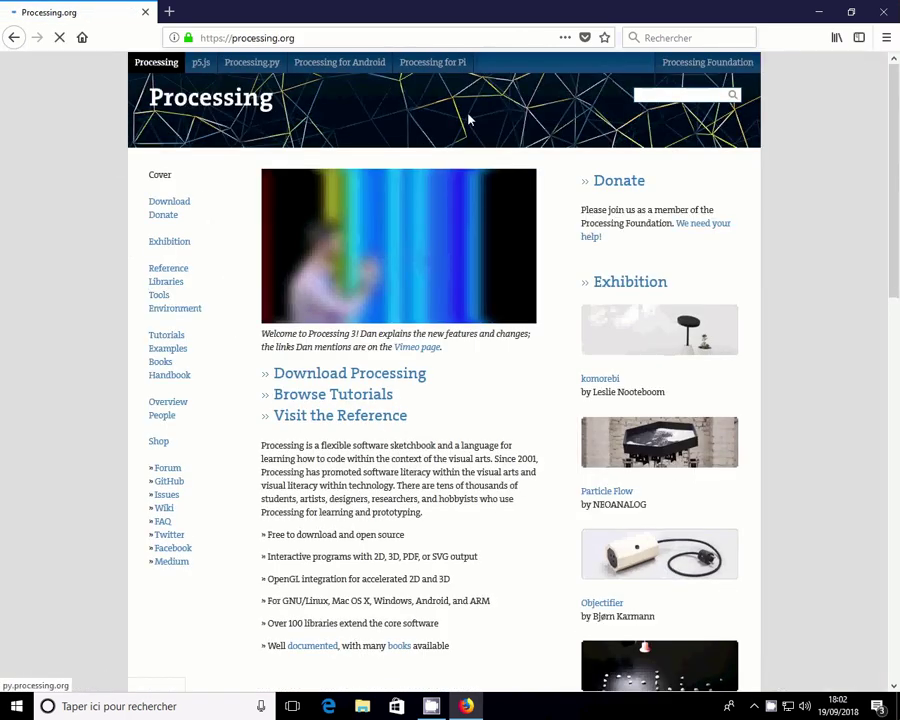
Download the Windows 64-bit version of Processing 3.4, saving the zip file, and check the download's progress
left_click(167, 206)
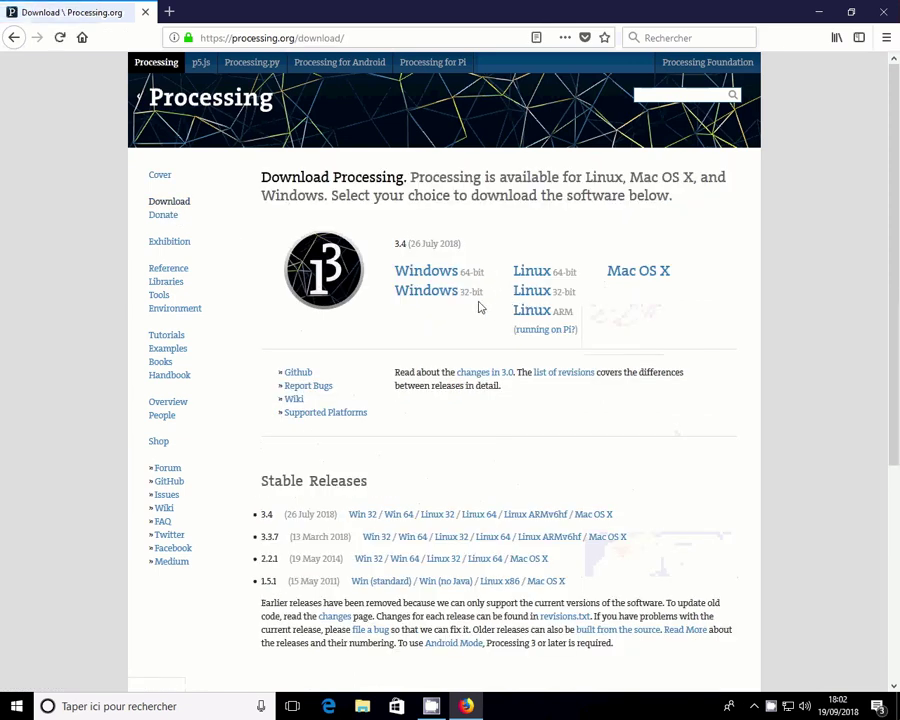
left_click(425, 272)
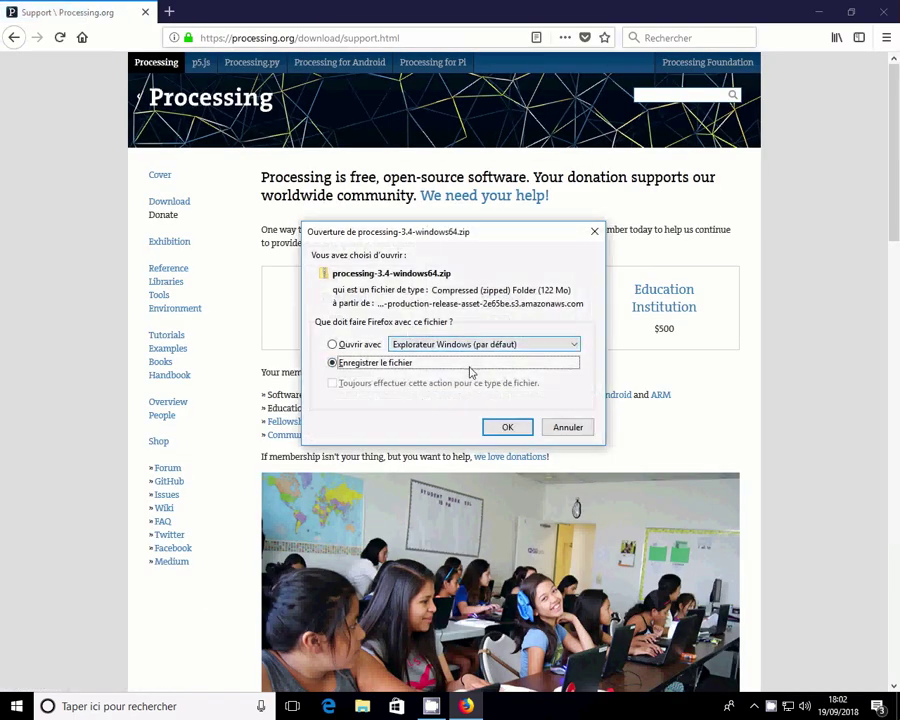
left_click(509, 427)
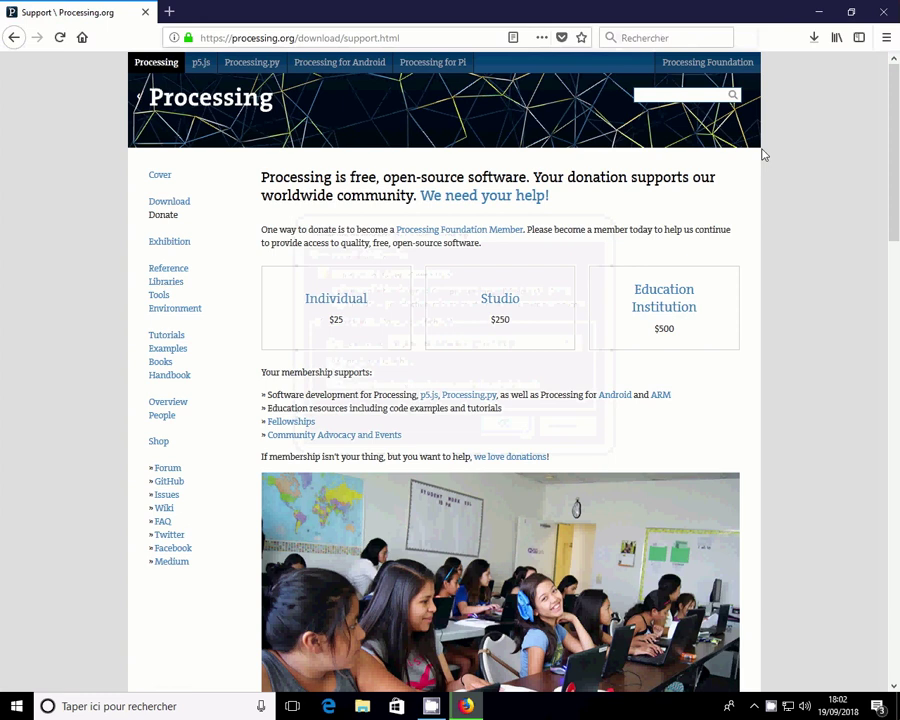
left_click(813, 38)
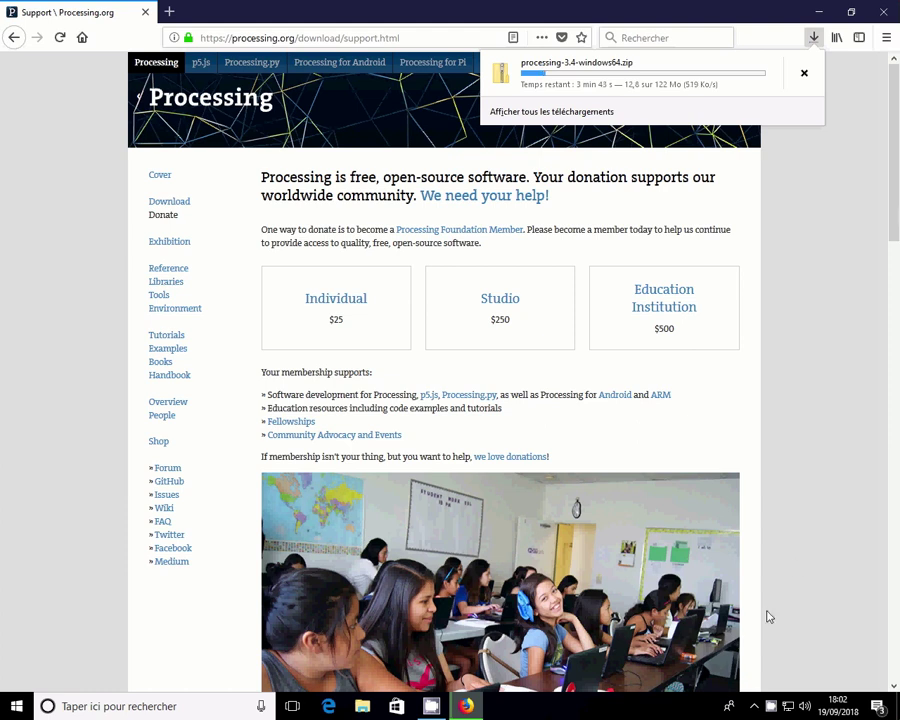
right_click(775, 710)
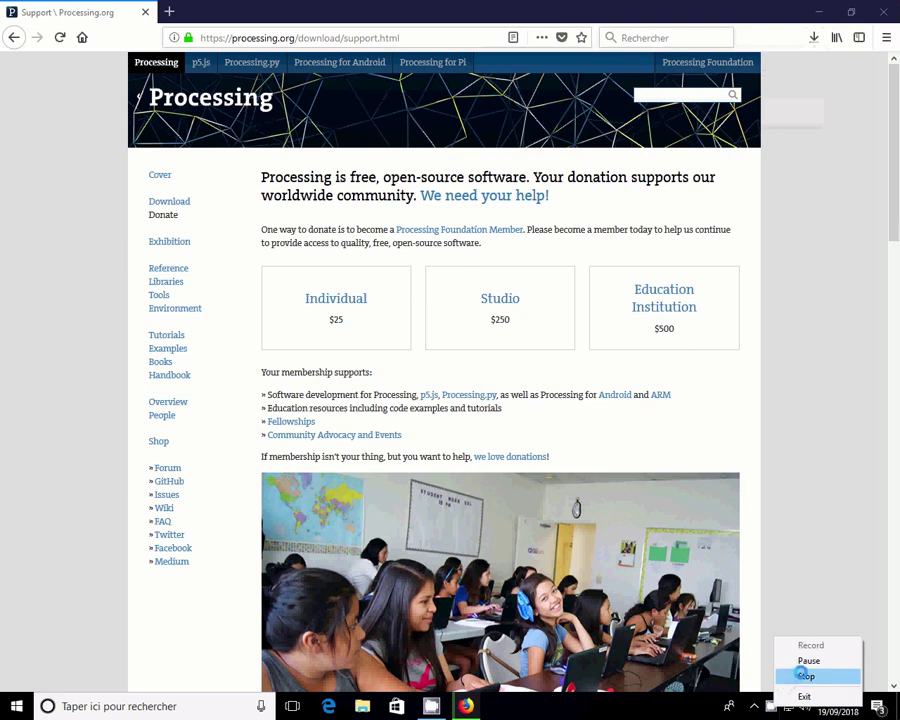
left_click(808, 661)
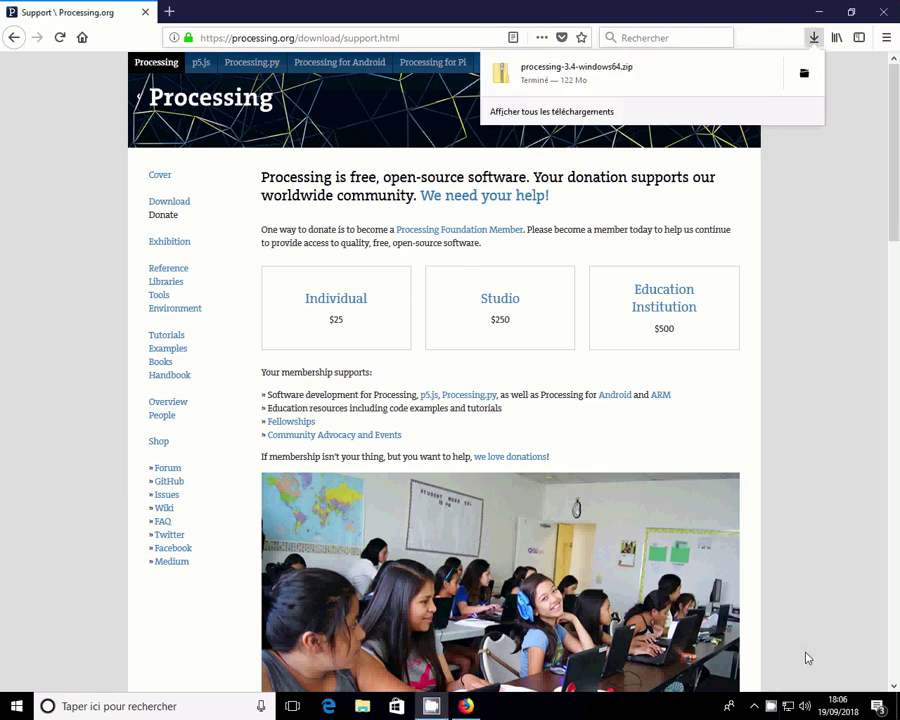
right_click(773, 710)
left_click(761, 315)
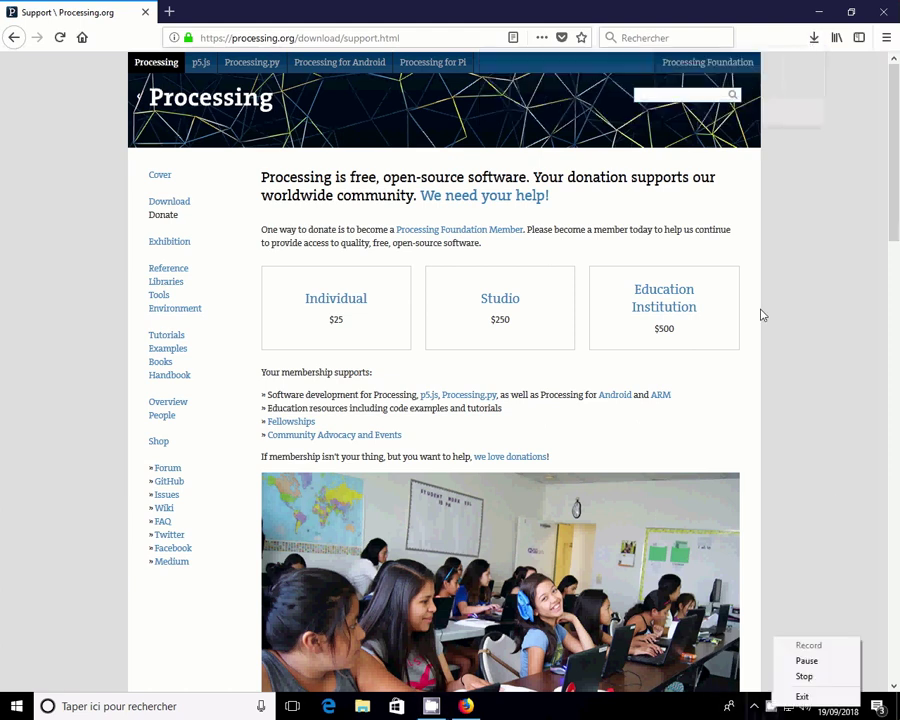
Show processing-3.4-windows64.zip in its download folder with its full name readable, and look inside the archive
left_click(814, 38)
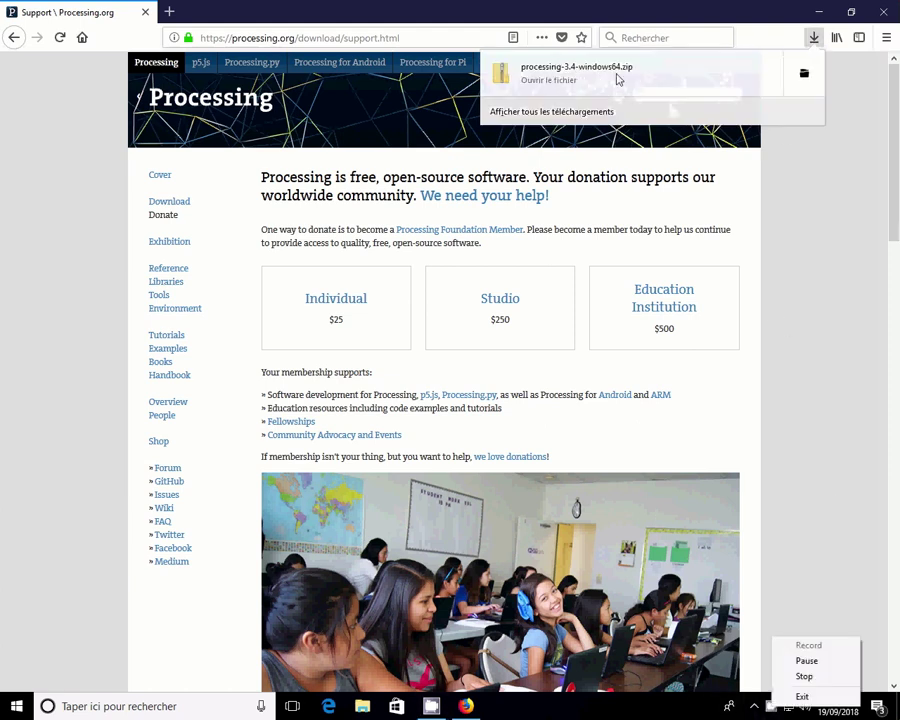
left_click(804, 73)
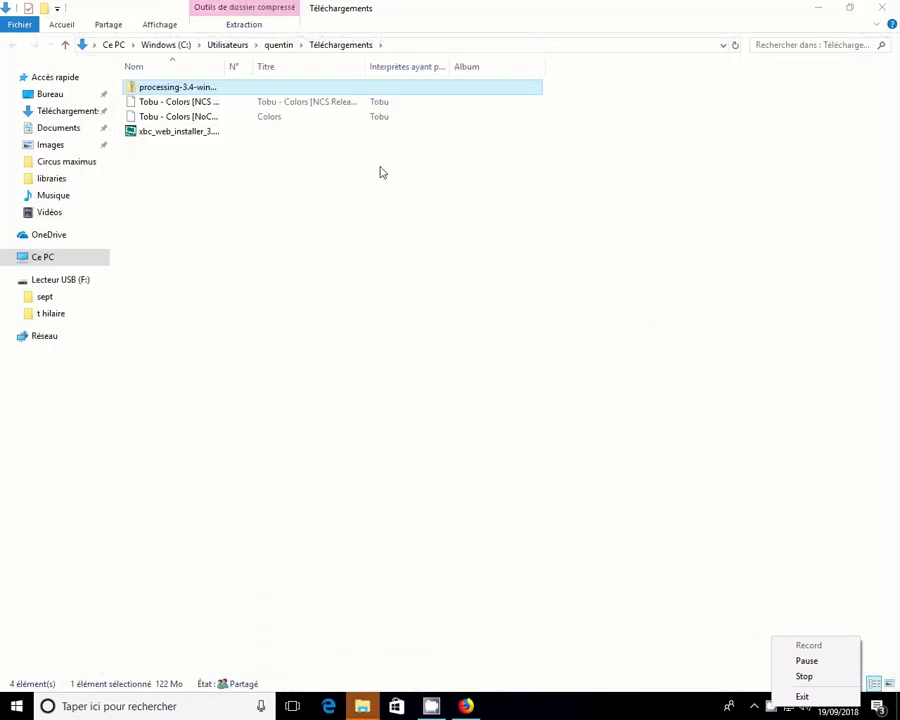
double_click(227, 66)
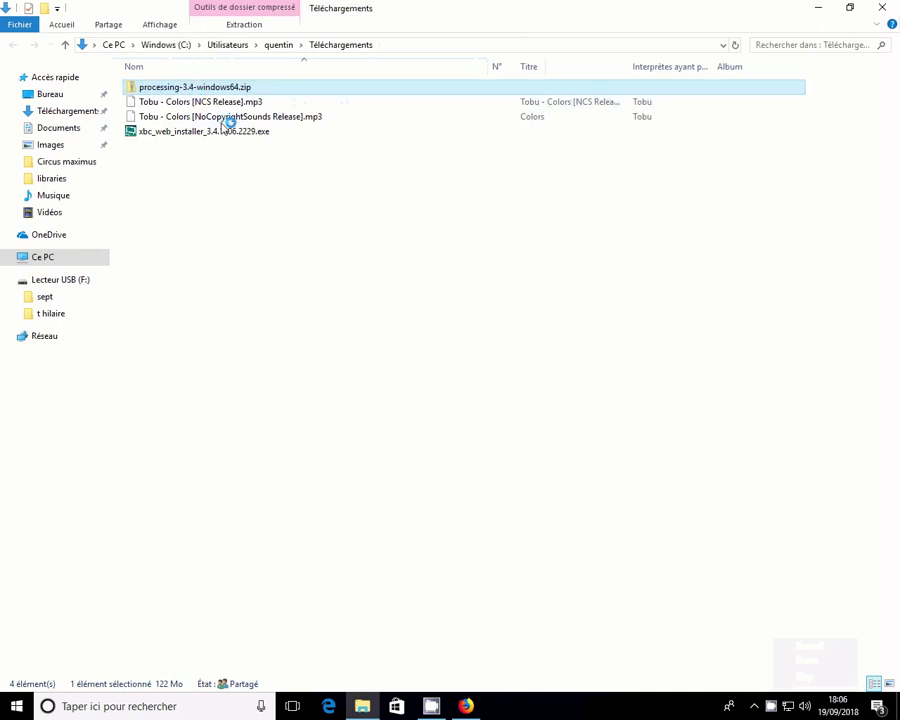
key("Return")
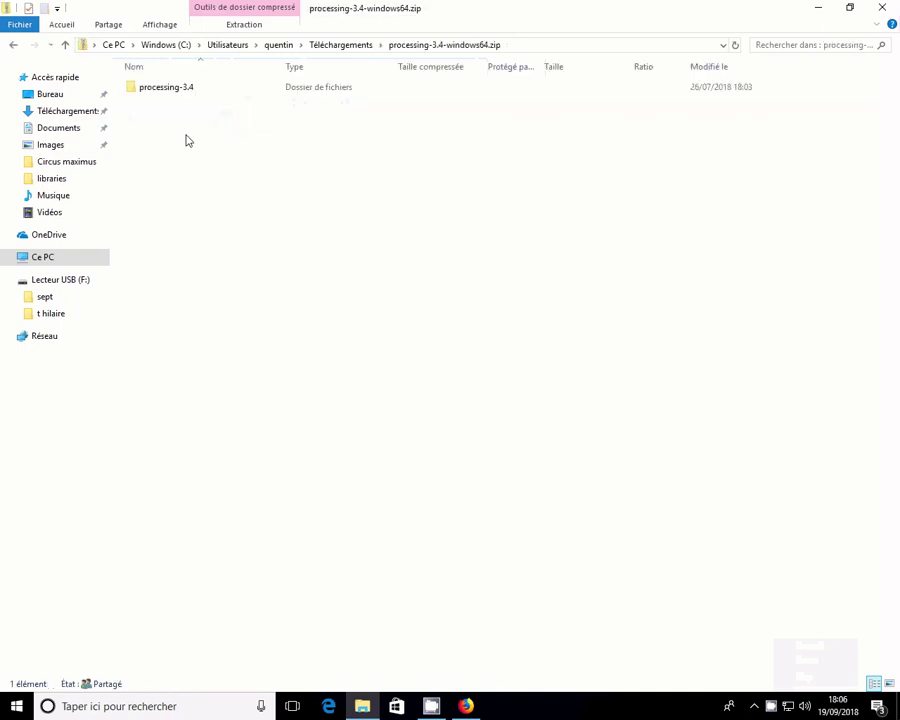
left_click(12, 45)
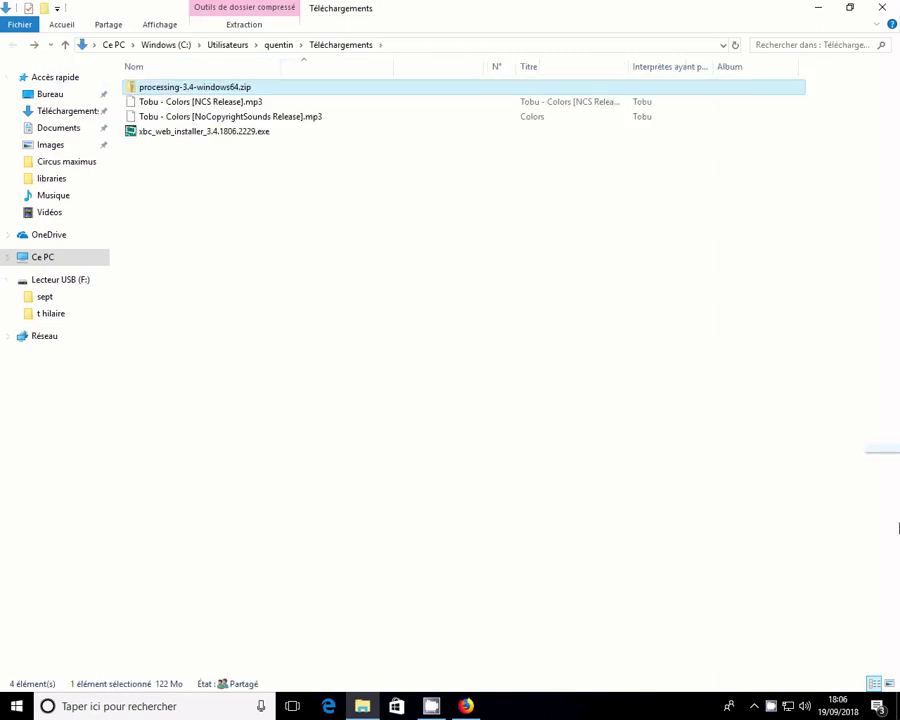
Move processing-3.4-windows64.zip from the downloads folder to an empty spot on the desktop
left_click_drag(890, 695, 204, 292)
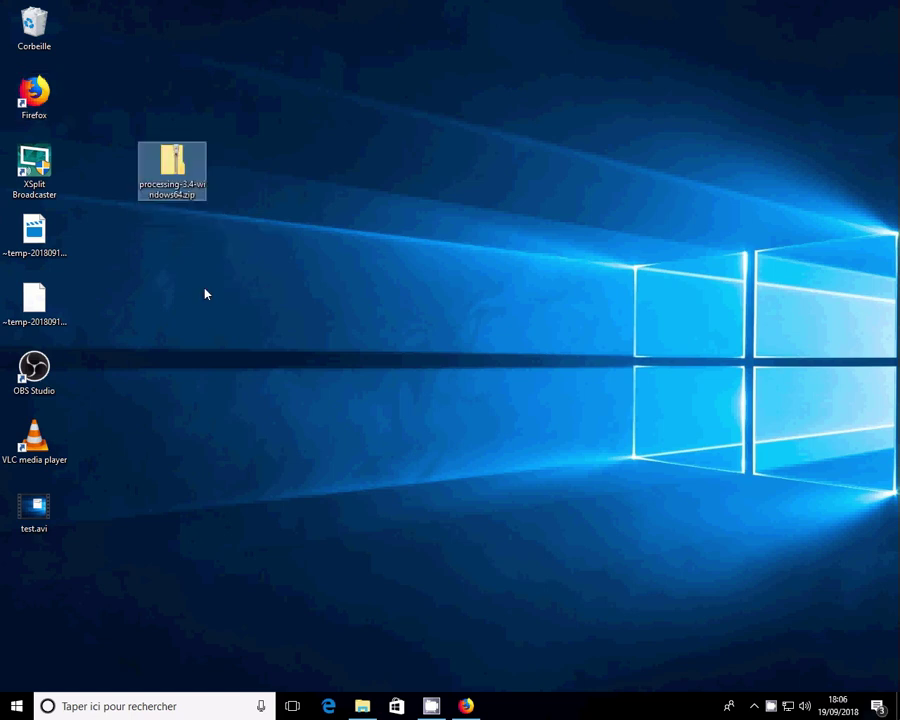
left_click_drag(201, 200, 247, 130)
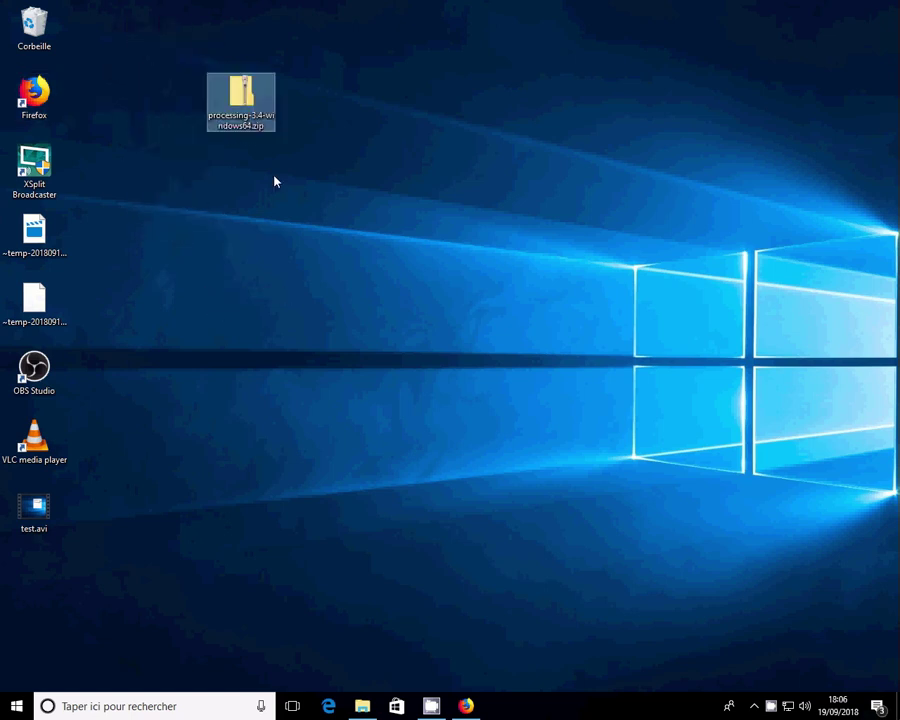
left_click(255, 125)
left_click(303, 183)
Extract all of processing-3.4-windows64.zip into a processing-3.4-windows64 folder on the desktop, showing the extracted files when finished
double_click(243, 122)
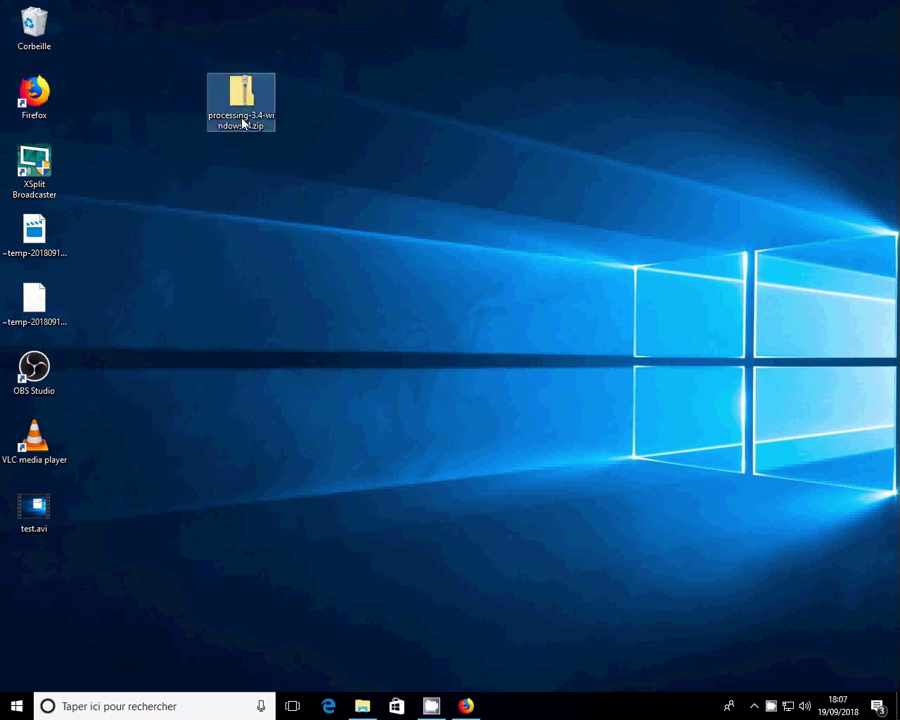
right_click(242, 120)
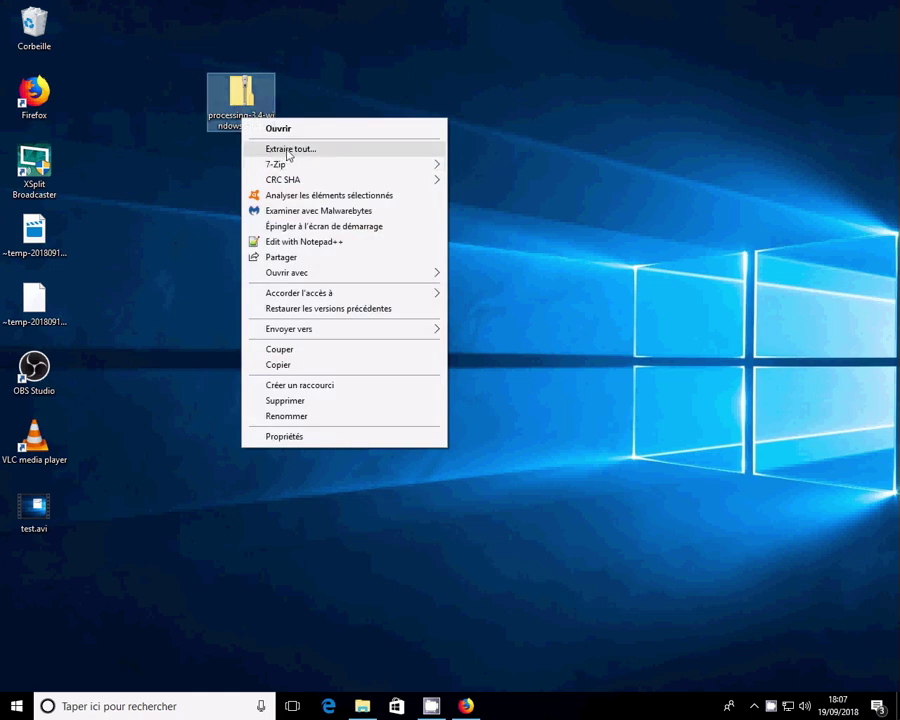
left_click(310, 152)
left_click(580, 486)
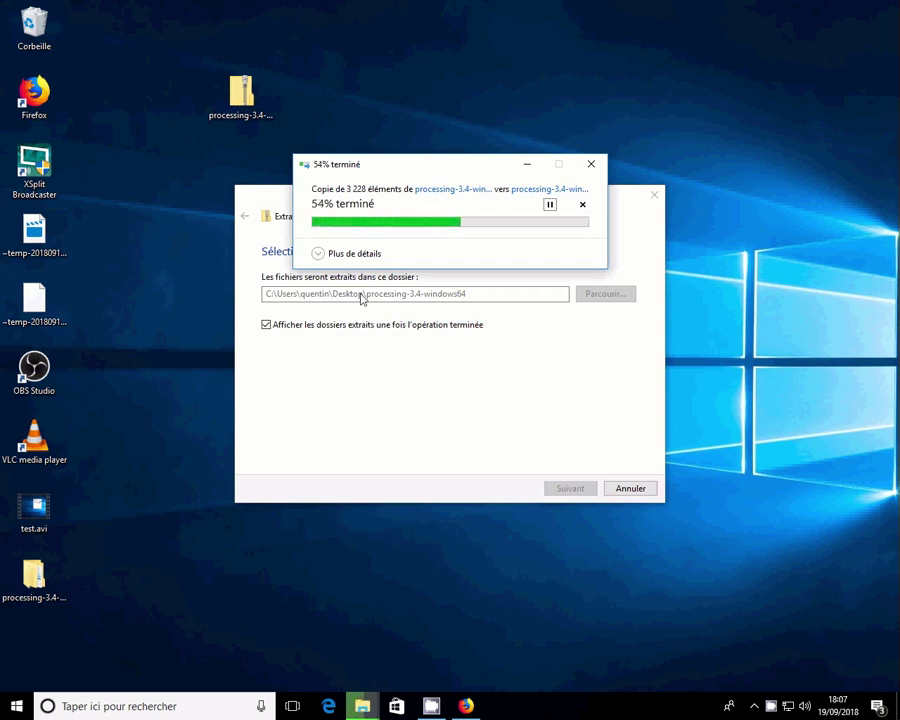
left_click(345, 253)
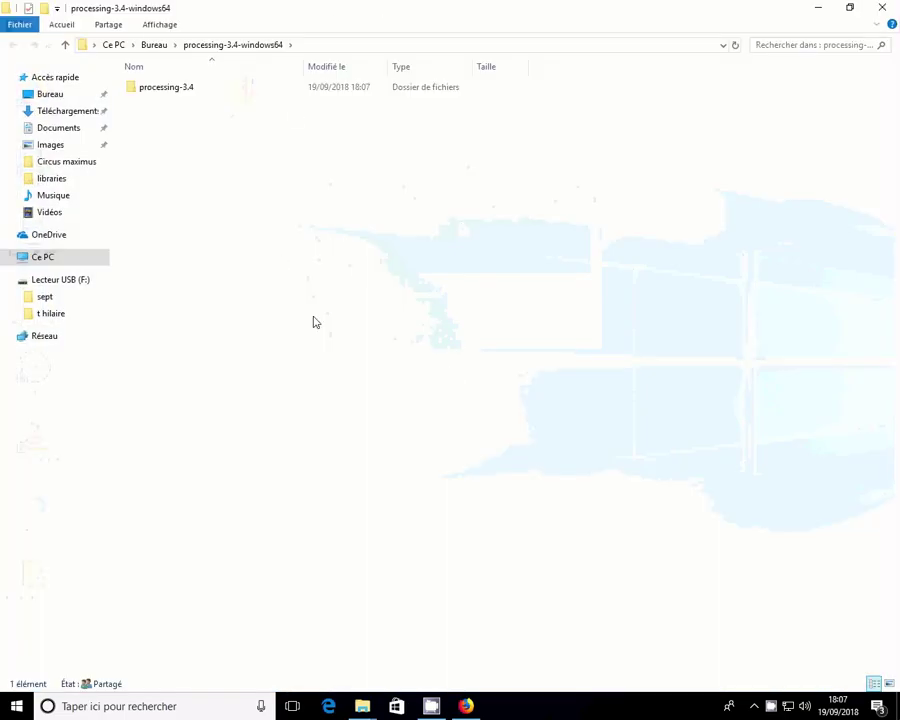
Launch processing.exe from the extracted processing-3.4 folder
double_click(213, 94)
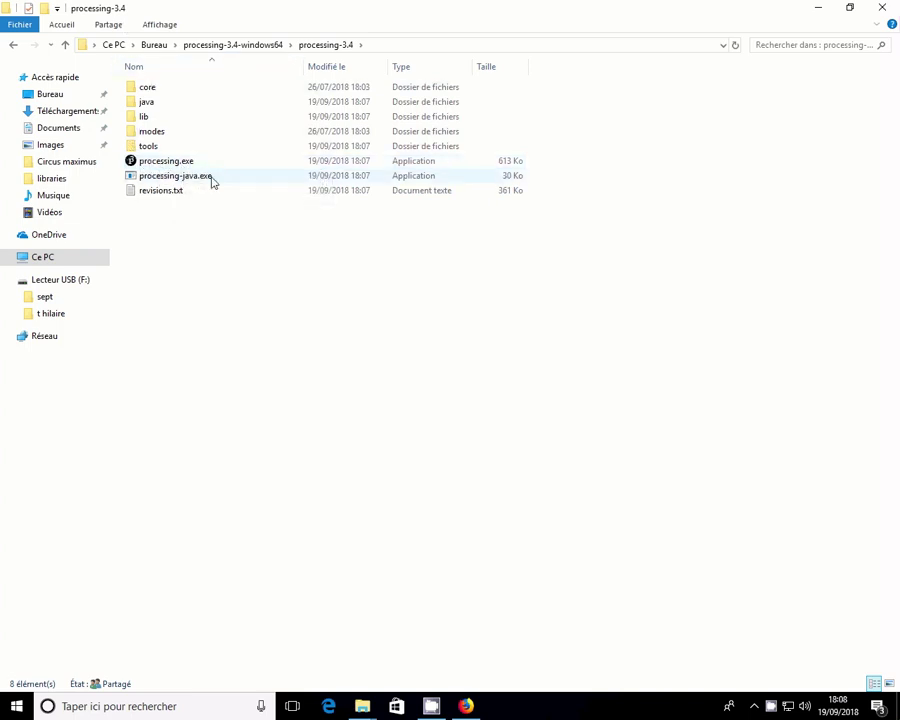
double_click(158, 165)
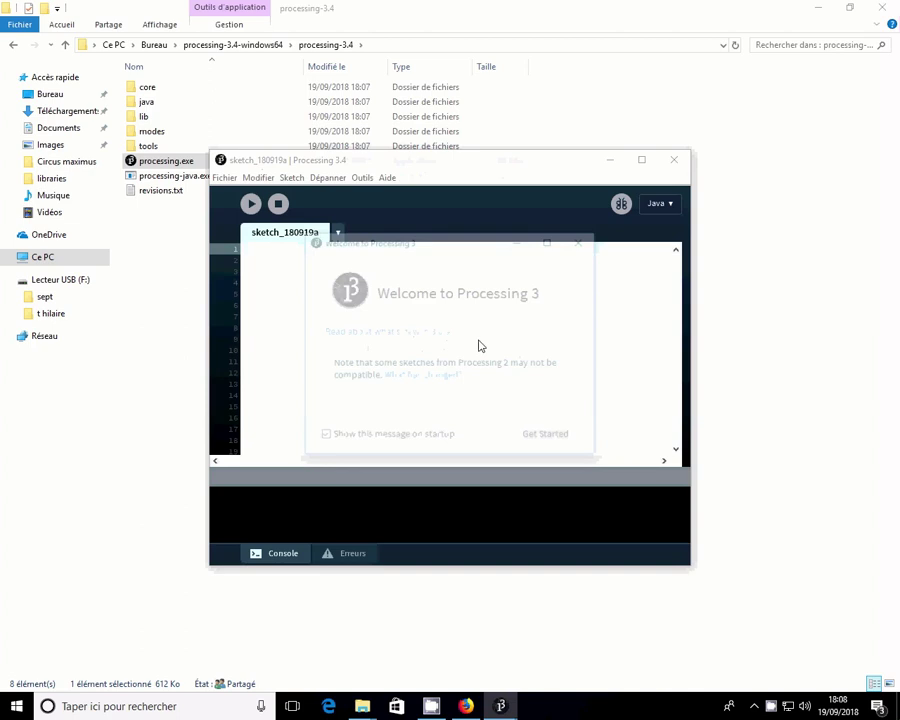
Close the Welcome to Processing 3 message and maximize the sketch window
left_click(585, 241)
double_click(466, 164)
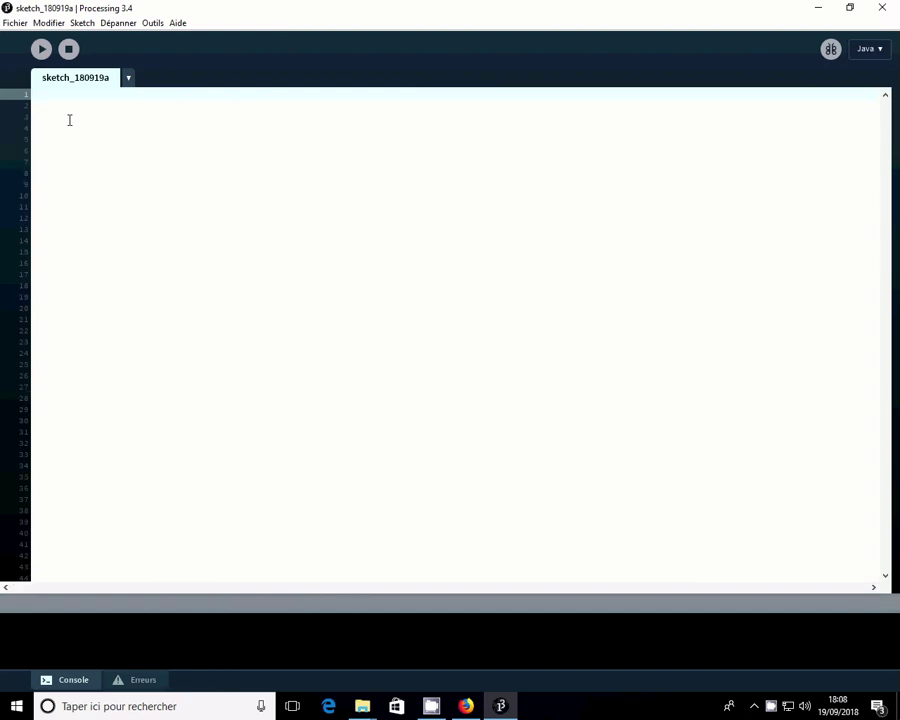
Write an empty void setup(){ } function starting on line 2, with two blank lines between its braces
key("Return")
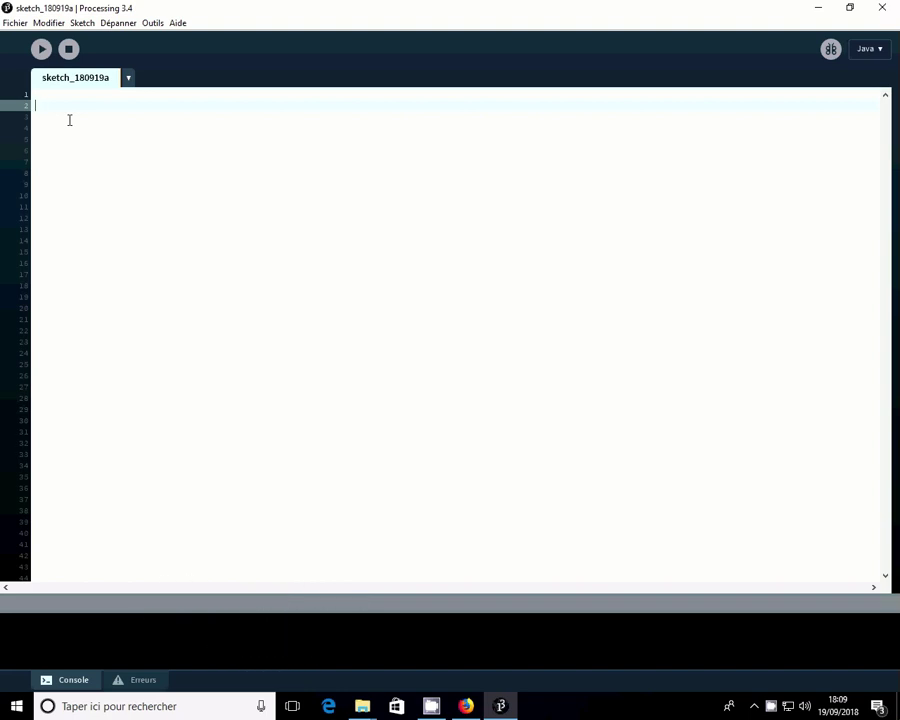
type("void setup(){")
key("Return")
key("Return")
key("Return")
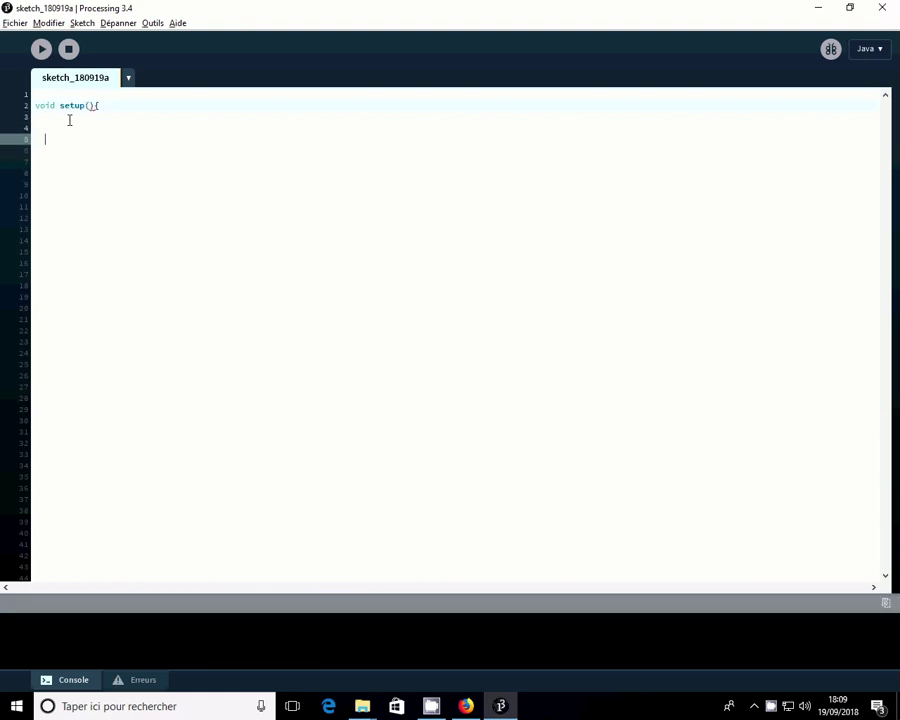
type("}")
Add an empty void draw(){ } function below setup(), separated by a blank line and with two blank lines between its braces
key("Return")
key("Return")
type("void d")
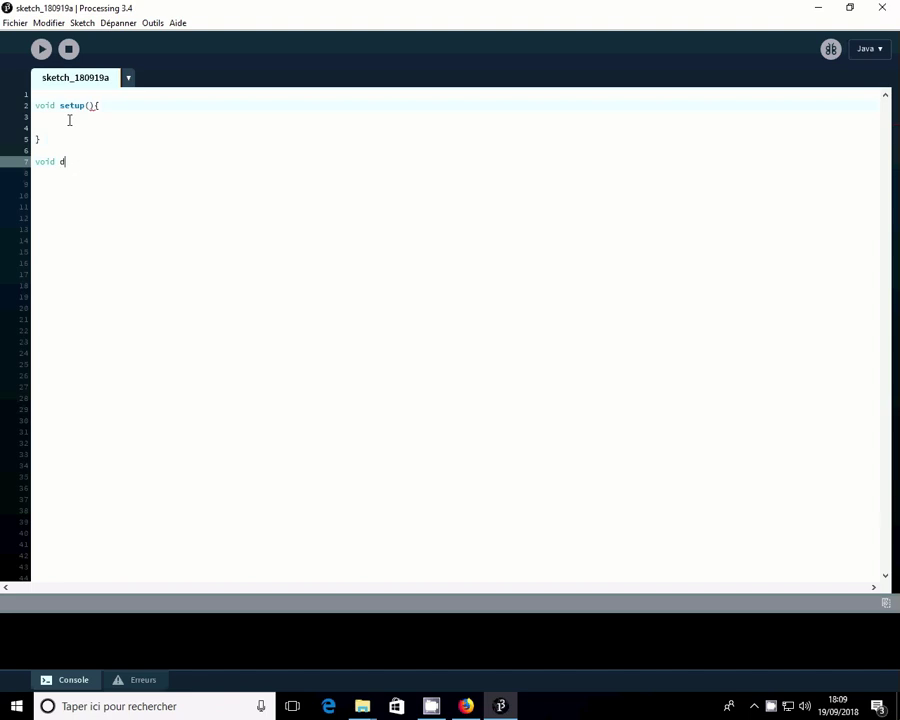
type("raw(){")
key("Return")
key("Return")
key("Return")
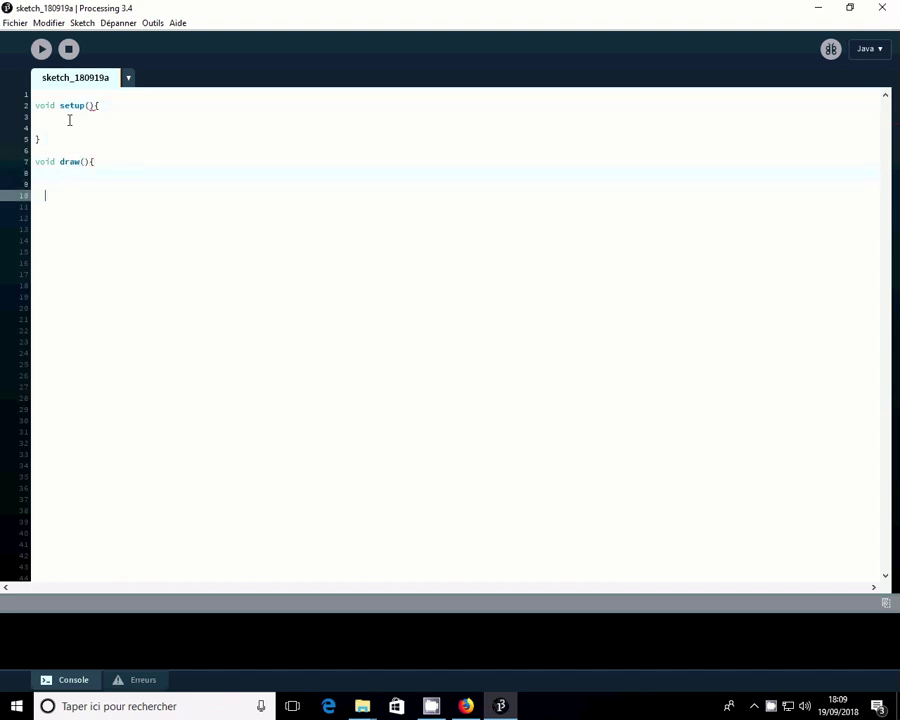
type("}")
Point out the setup() function's header, its opening and closing braces, and the empty body between them
left_click_drag(35, 105, 101, 105)
left_click(105, 105)
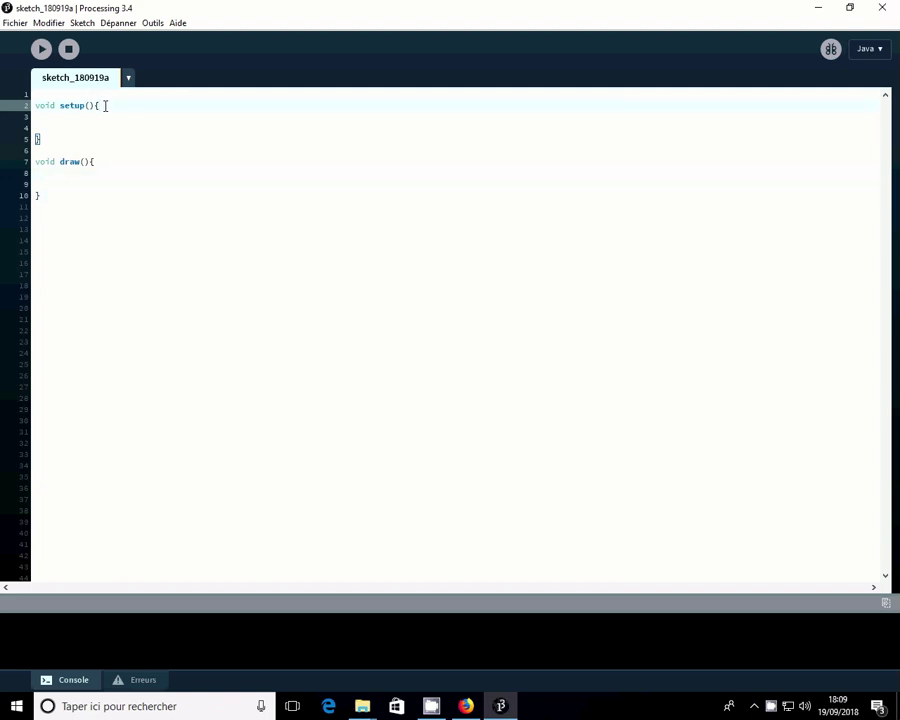
left_click_drag(40, 139, 28, 107)
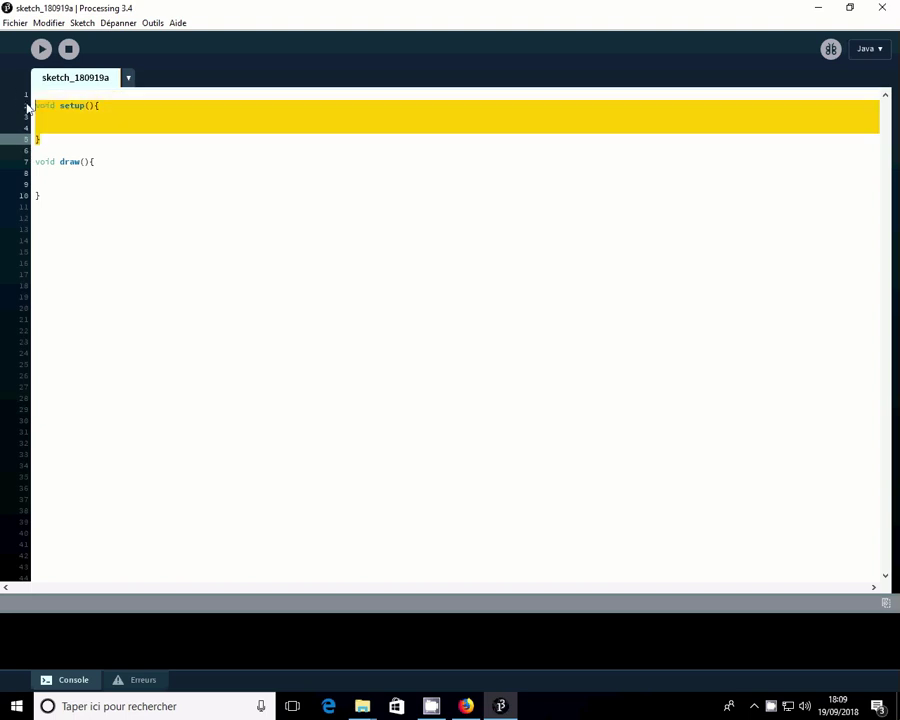
left_click(83, 127)
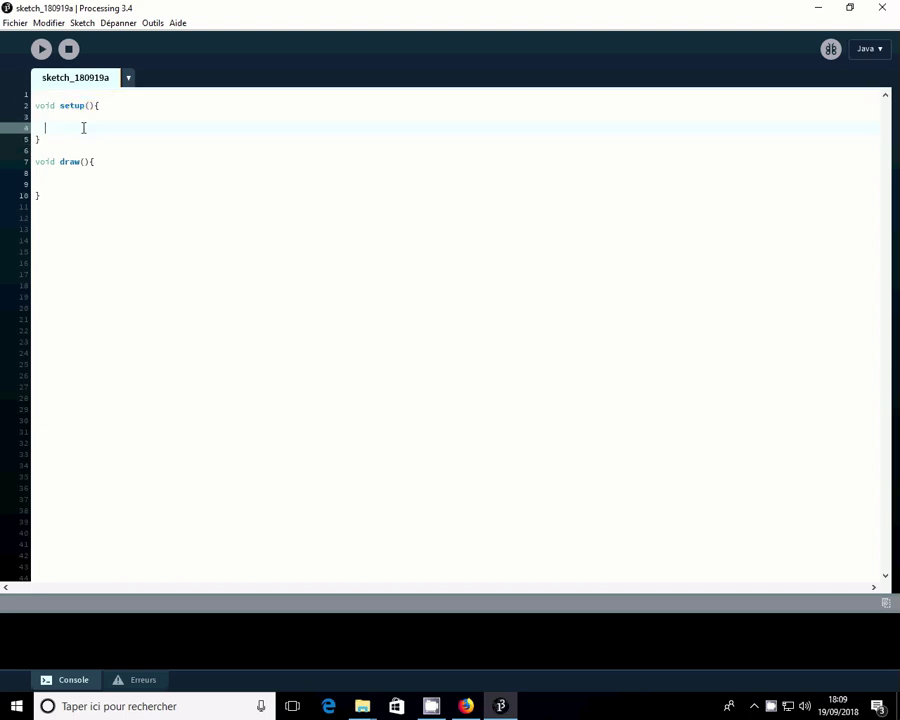
left_click(118, 104)
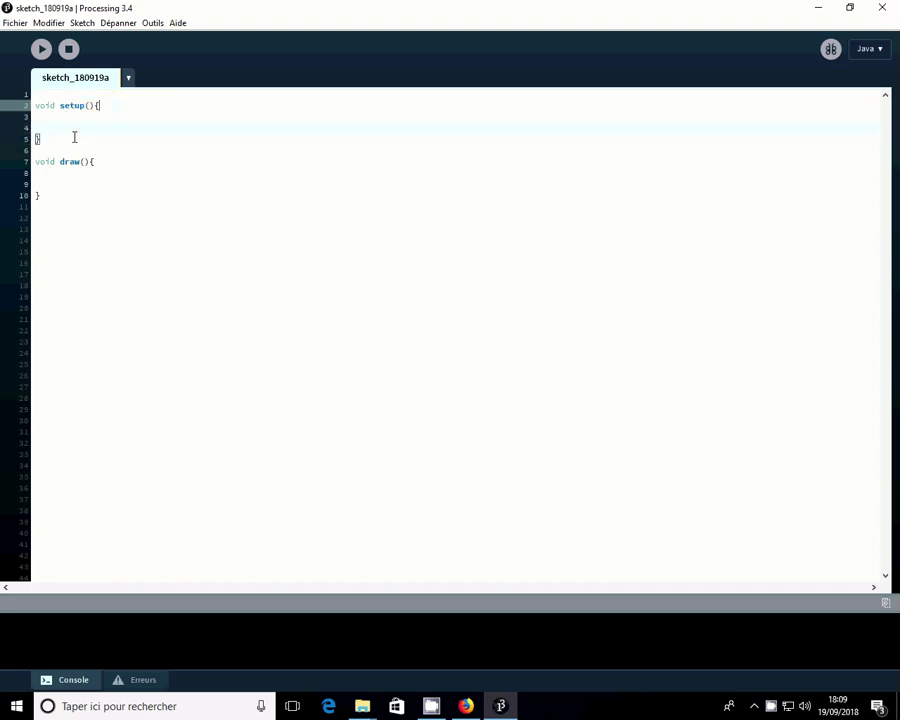
left_click(52, 138)
left_click(118, 104)
left_click(43, 139)
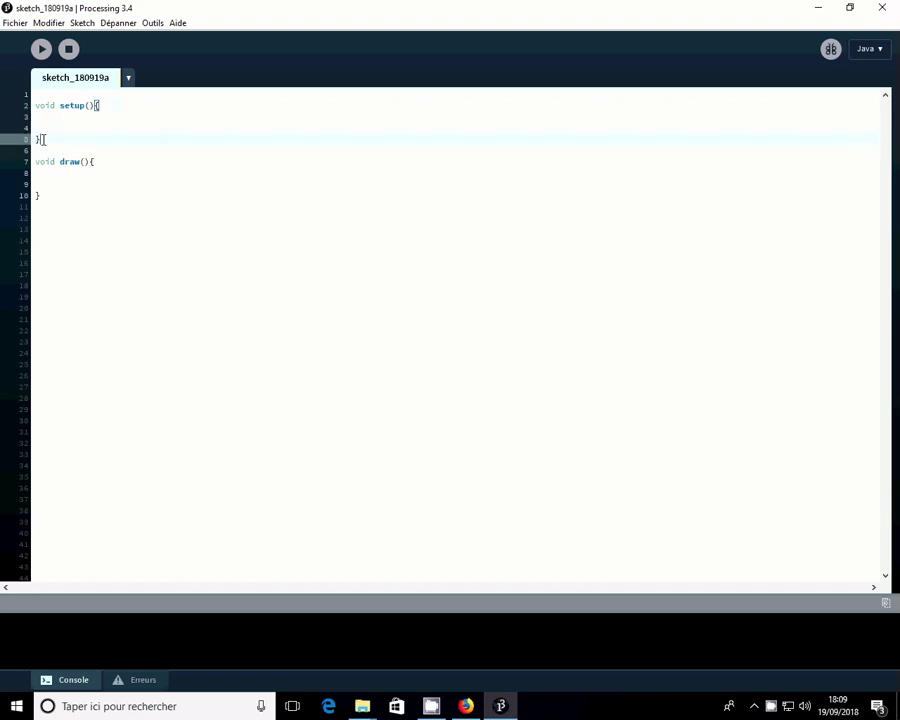
left_click_drag(34, 116, 96, 126)
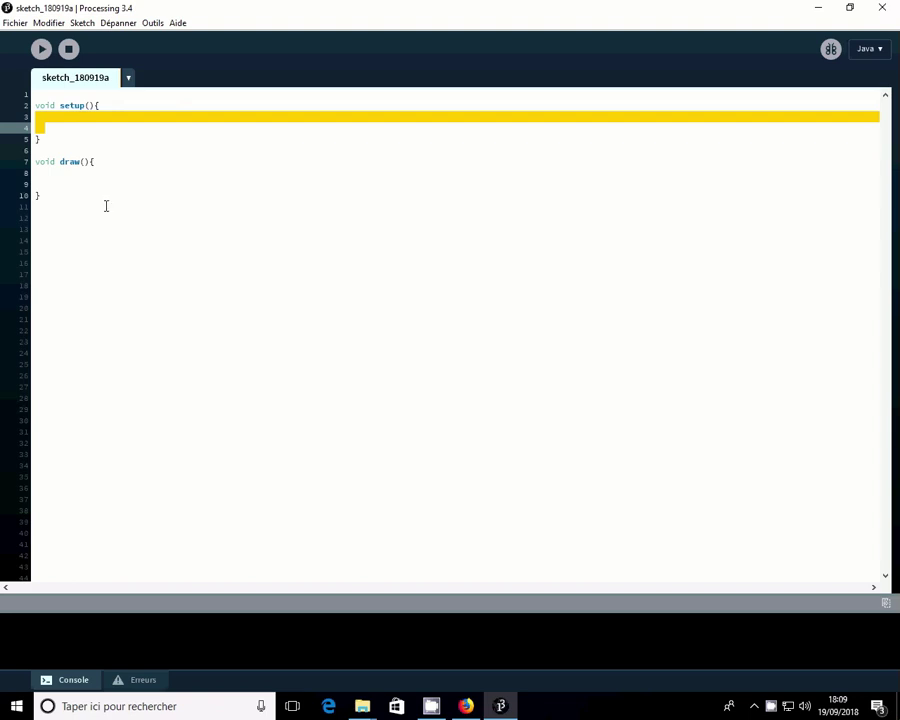
left_click(66, 141)
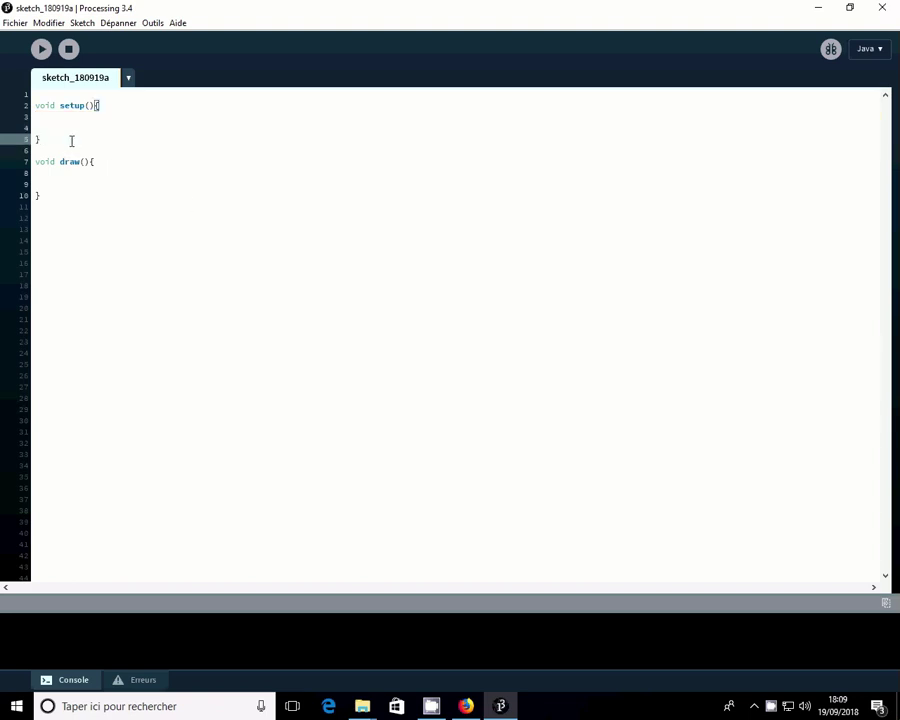
left_click_drag(38, 116, 77, 129)
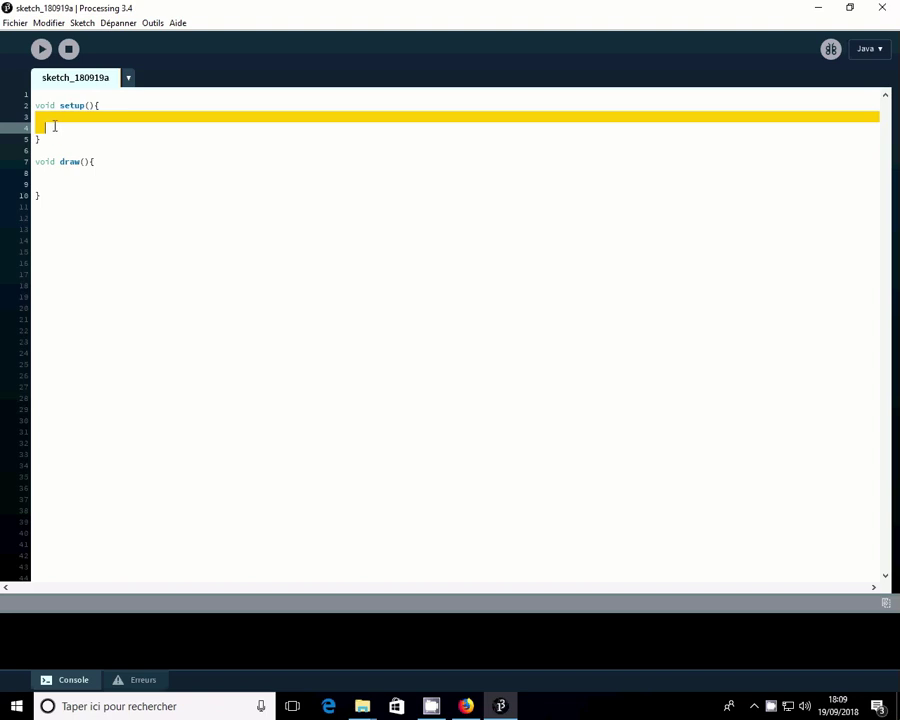
left_click(47, 139)
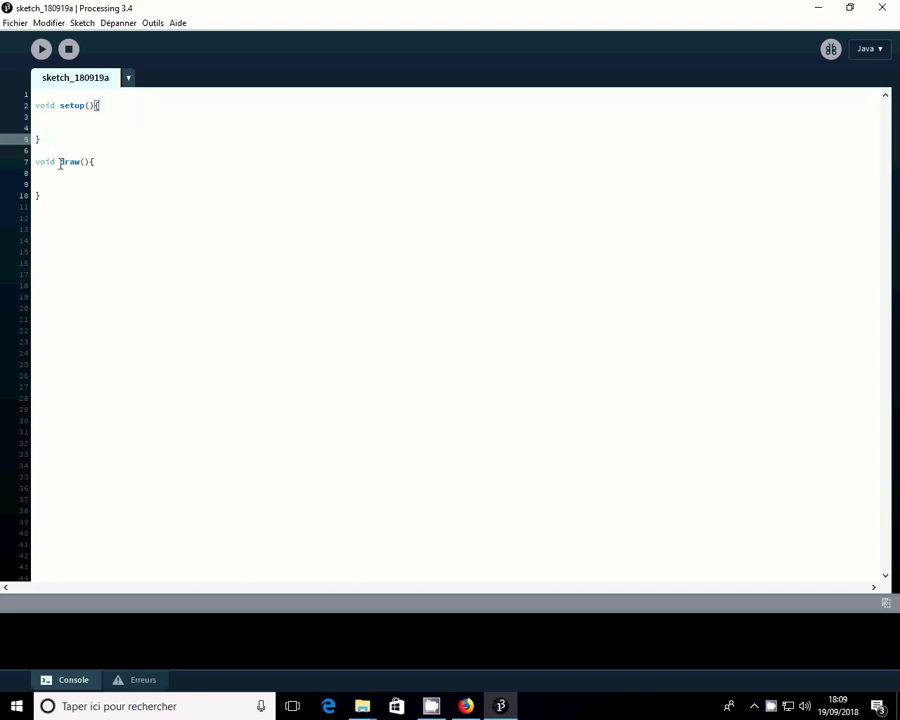
Indent the first empty line inside draw(), and place the text cursor on the first line inside setup()
left_click(97, 161)
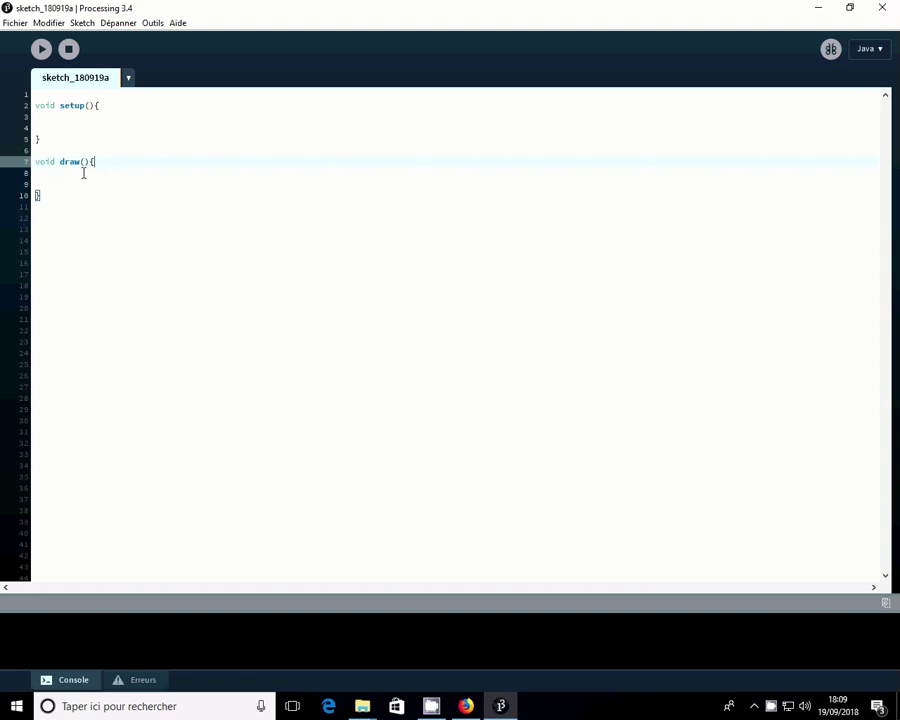
left_click(54, 172)
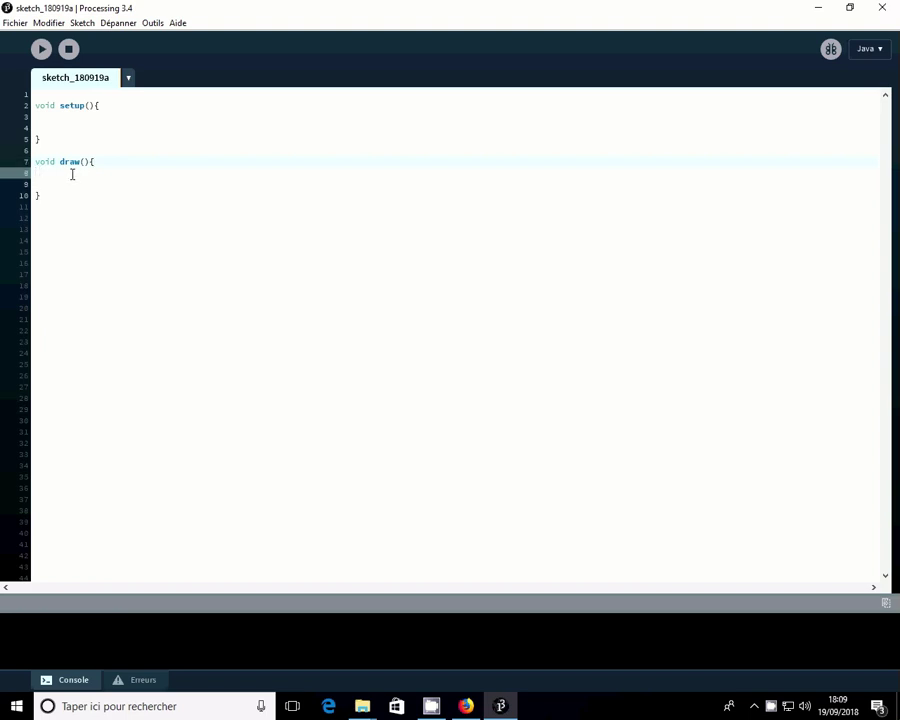
key("Tab")
left_click(59, 117)
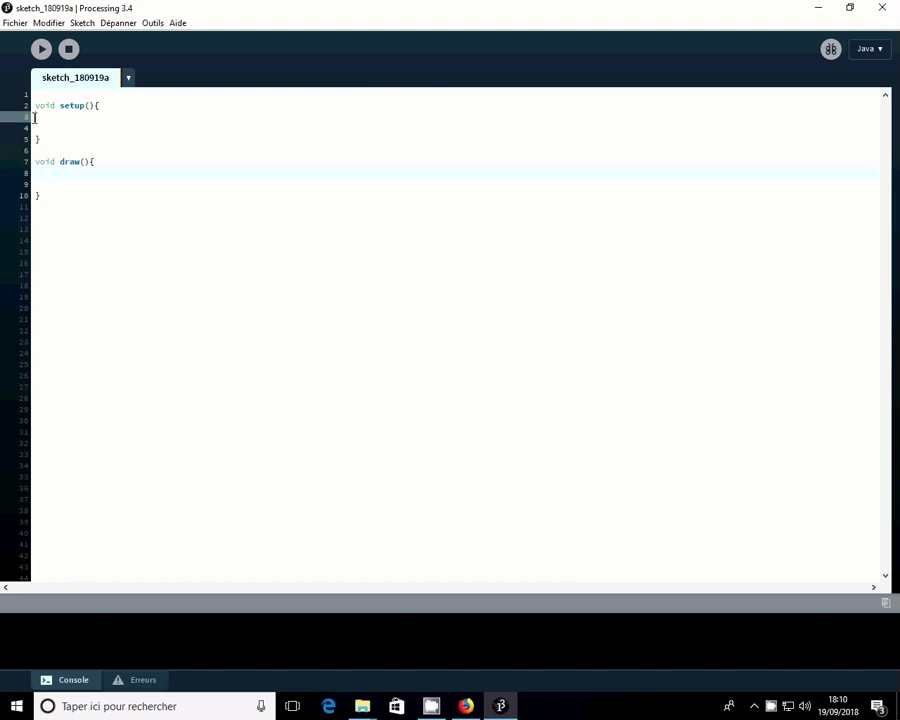